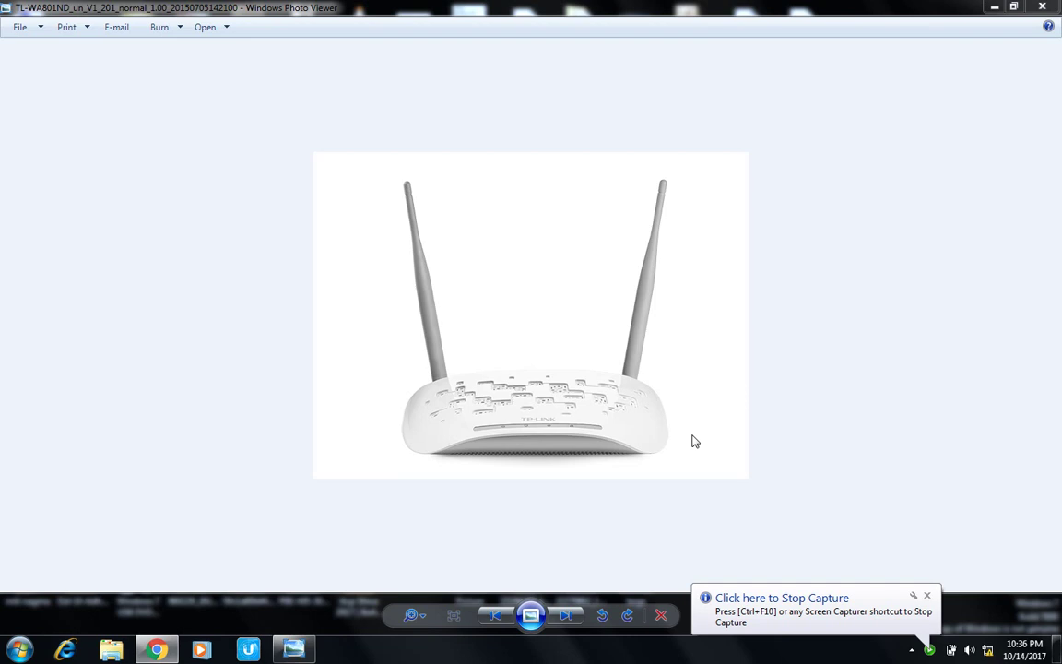
Open a new Google Chrome window over the router photo in Photo Viewer.
left_click(157, 650)
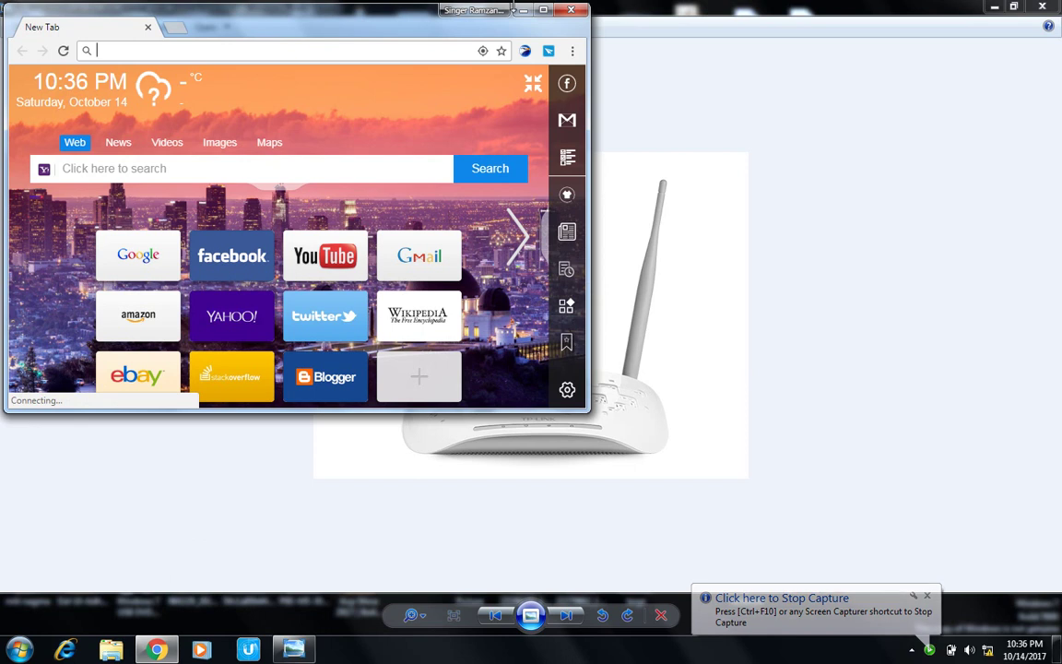
Maximize Chrome and load the TL-WA801ND admin page at 192.168.0.254.
left_click(544, 10)
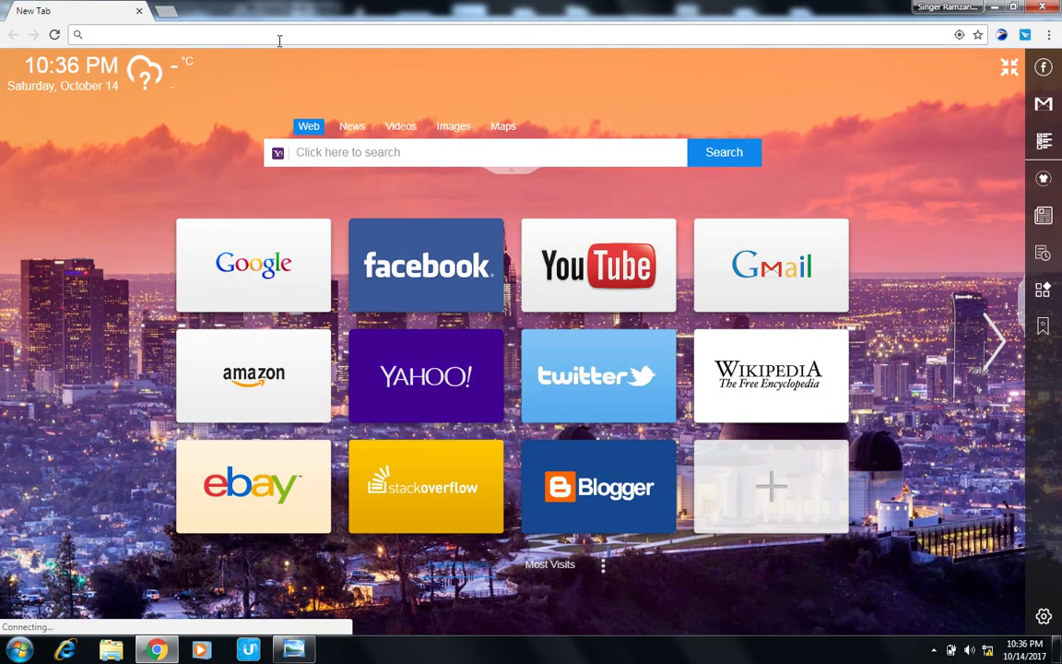
type("11")
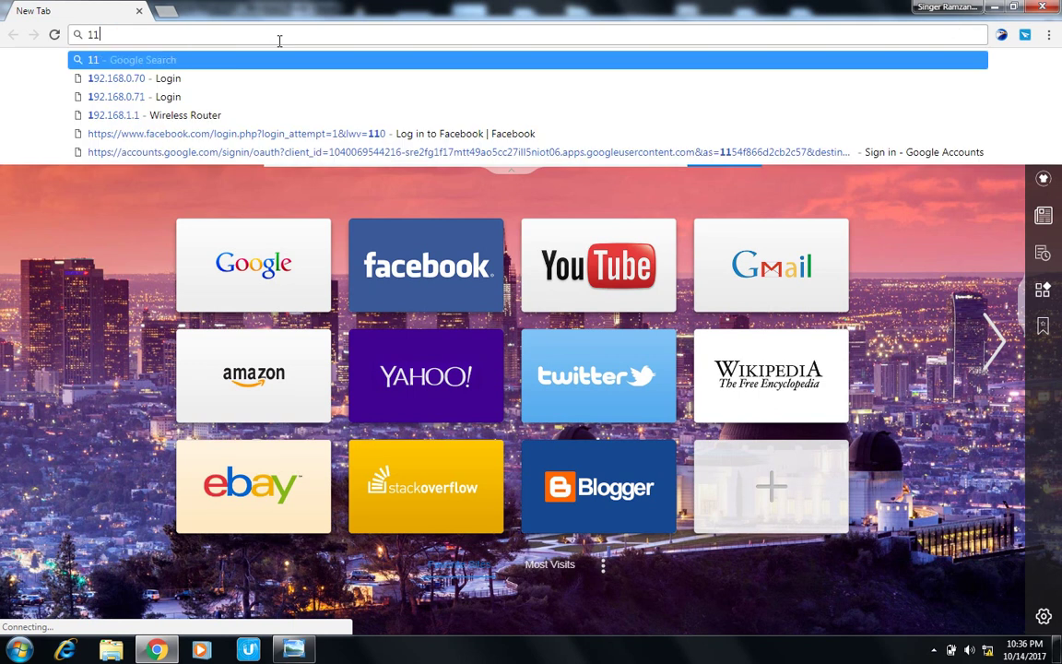
key("BackSpace")
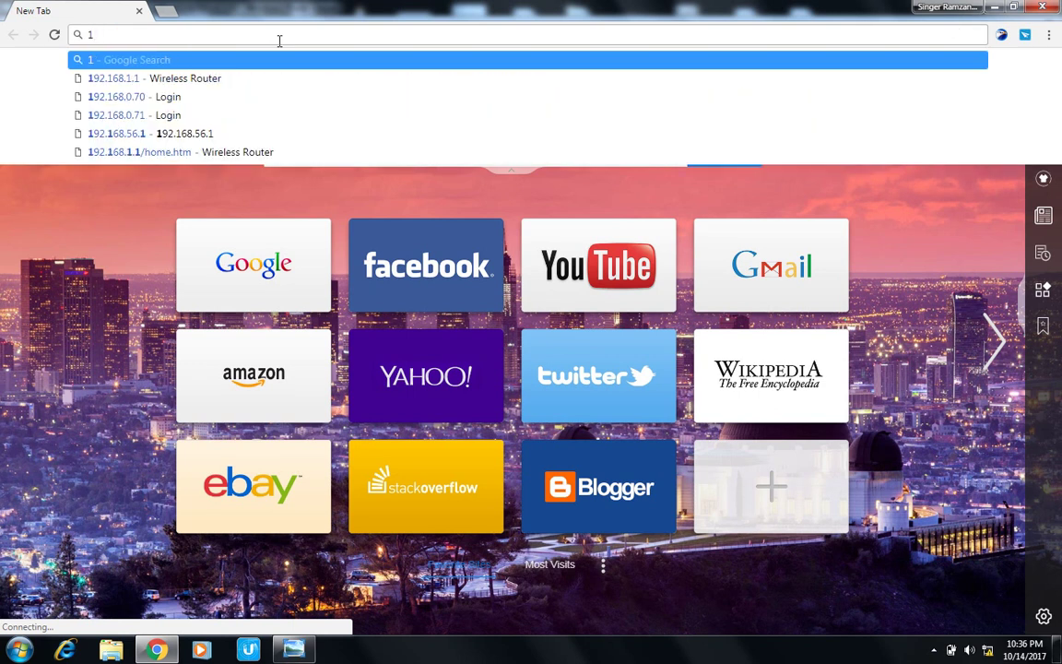
type("9")
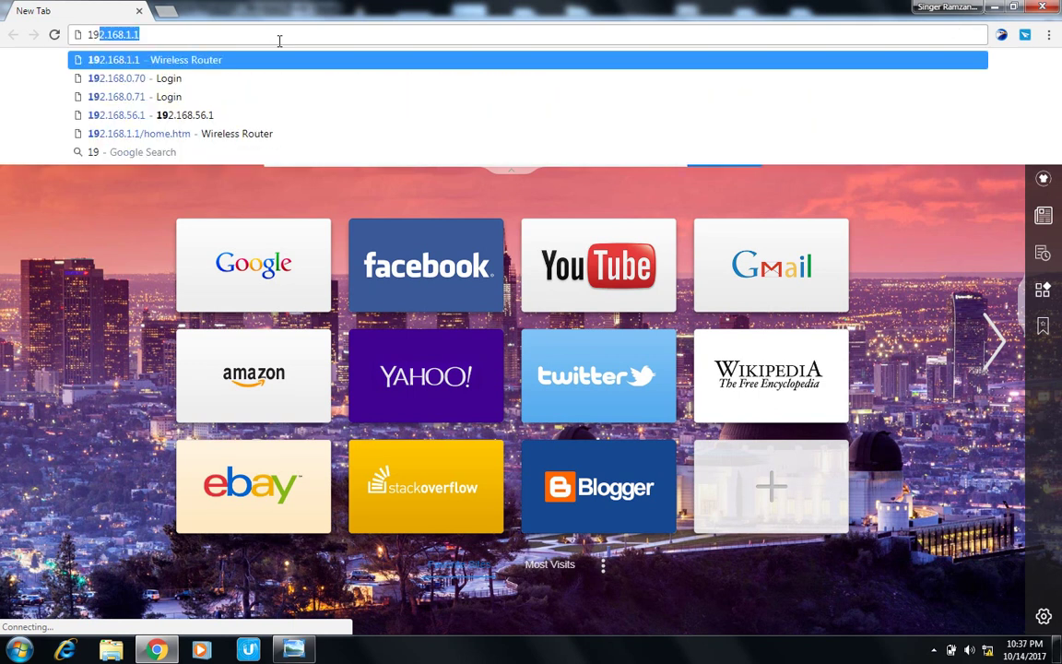
type("2.168.1")
key("BackSpace")
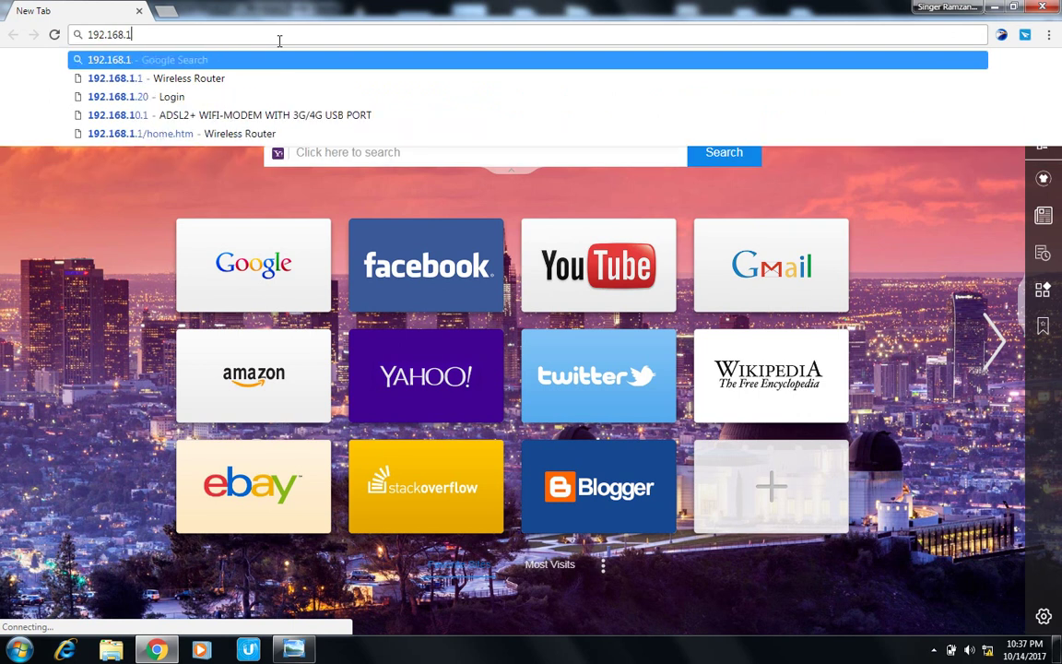
key("BackSpace")
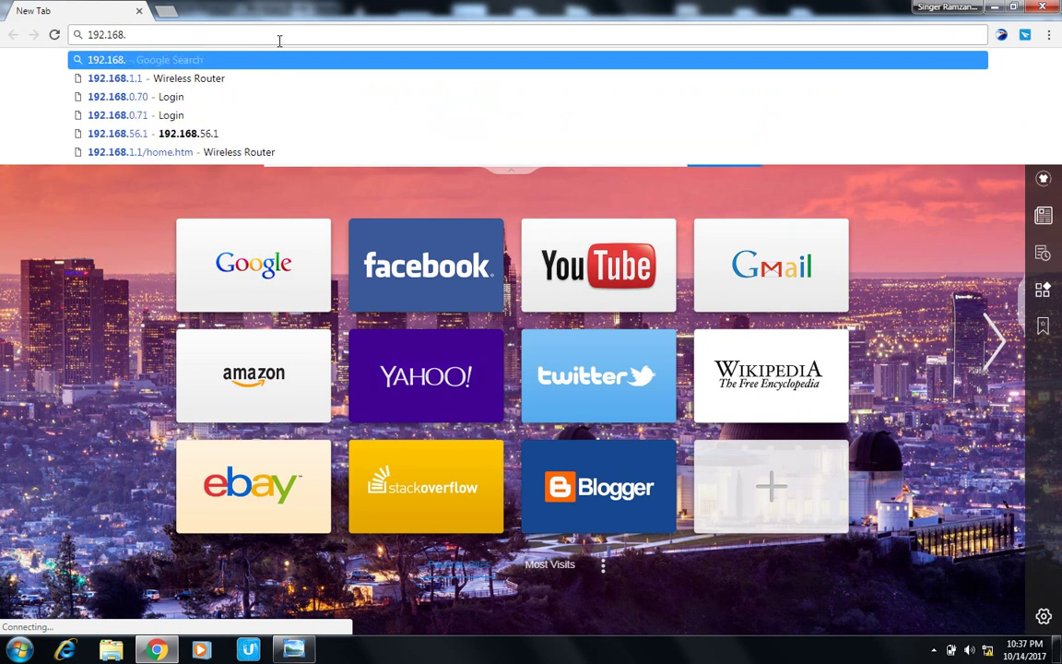
type("0")
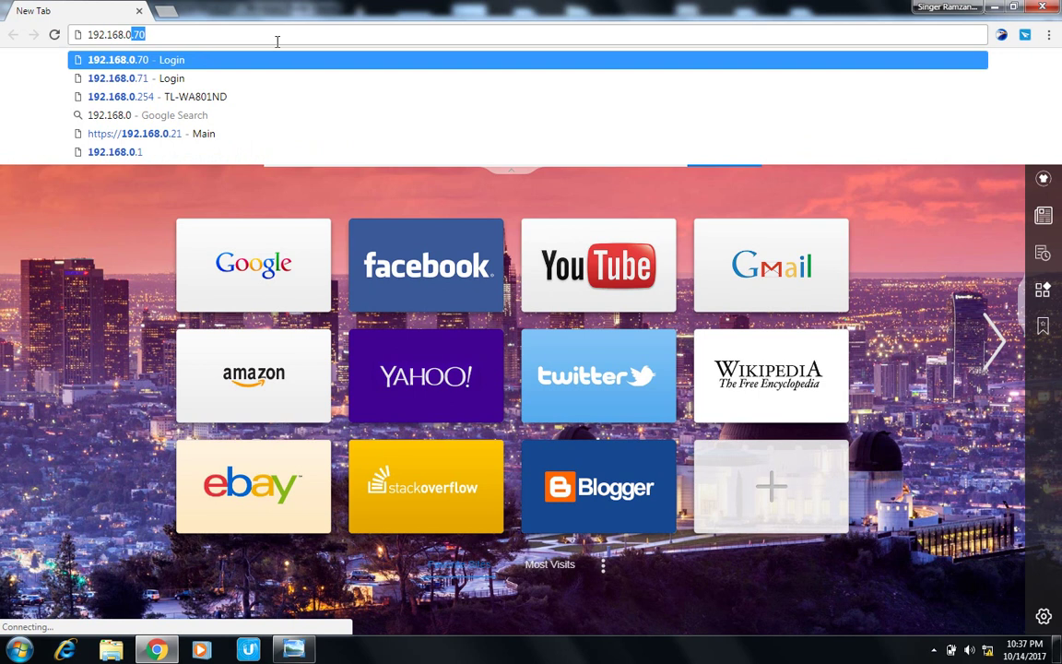
left_click(251, 97)
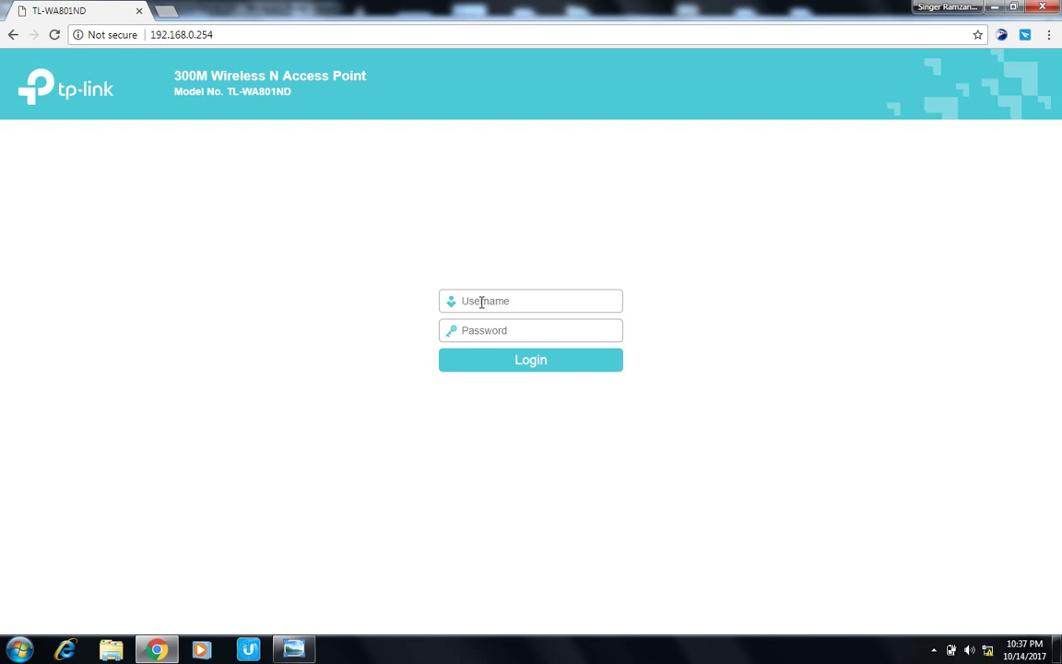
Log in with the admin username and password, then start the Quick Setup wizard.
left_click(482, 302)
type("admin")
left_click(481, 327)
type("admin")
key("Return")
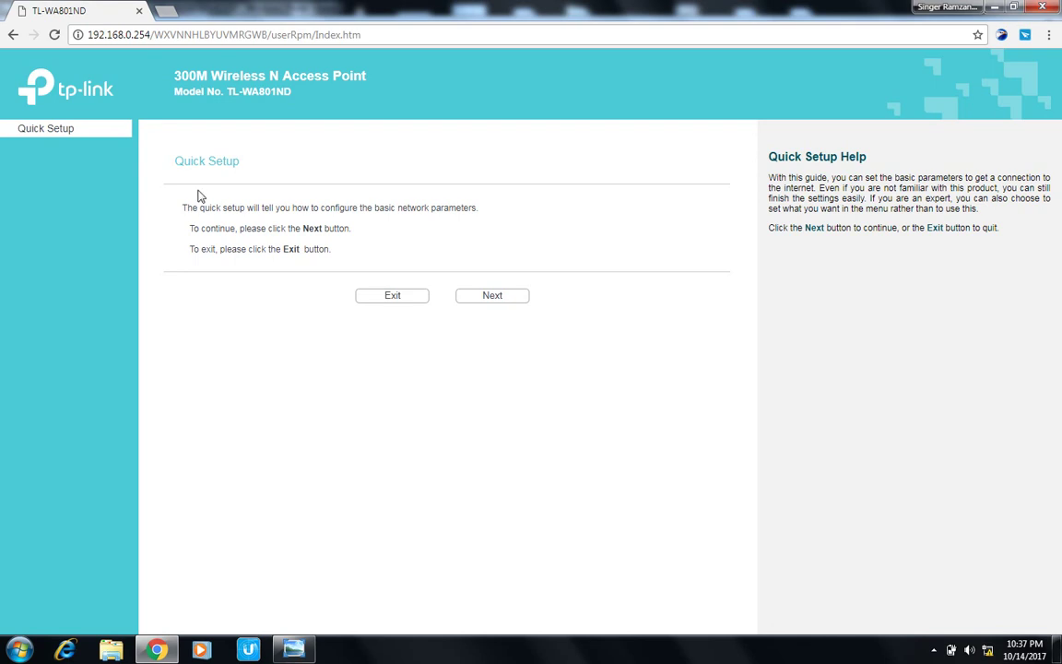
left_click(502, 308)
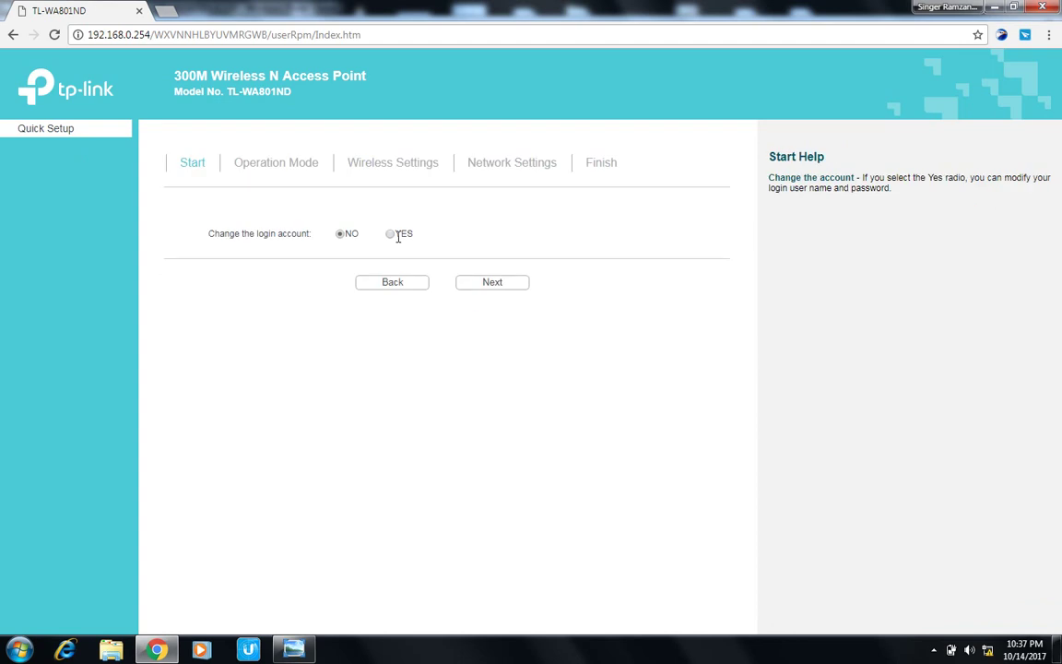
Answer NO to changing the login account and advance to the Operation Mode step.
left_click(392, 236)
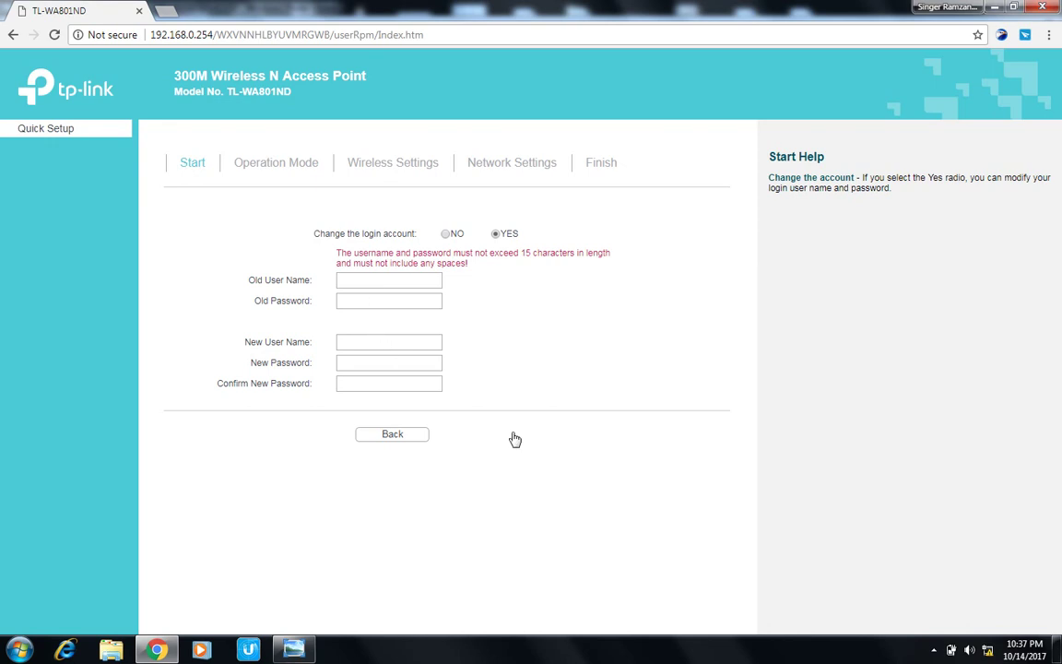
left_click(446, 236)
left_click(484, 286)
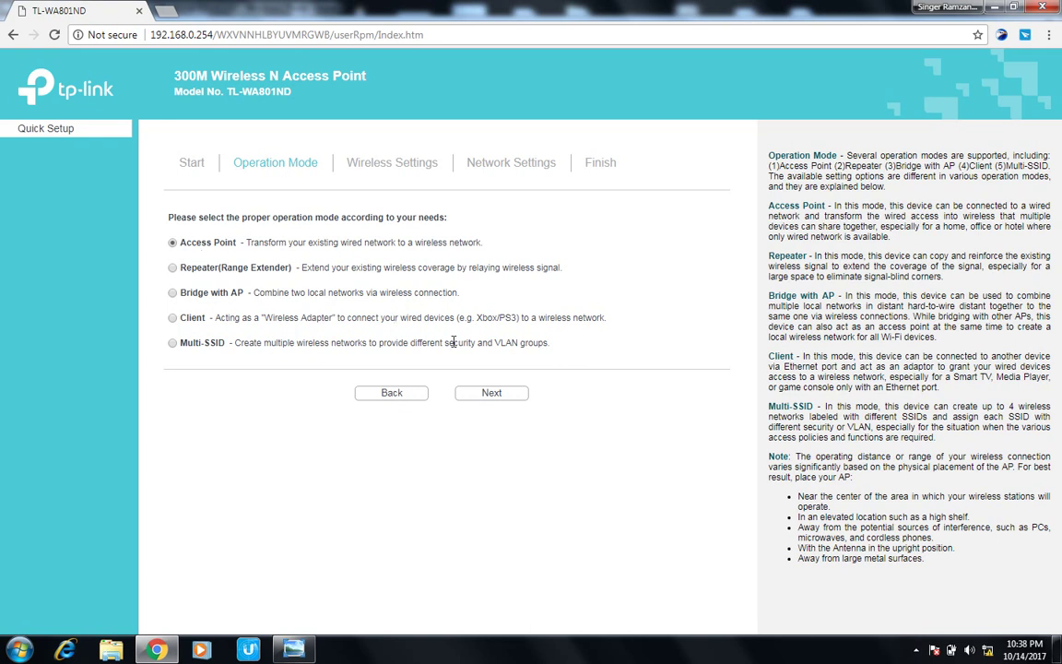
Keep Access Point mode, set SSID to Kaleem.net, and keep WPA/WPA2-PSK security.
left_click(491, 394)
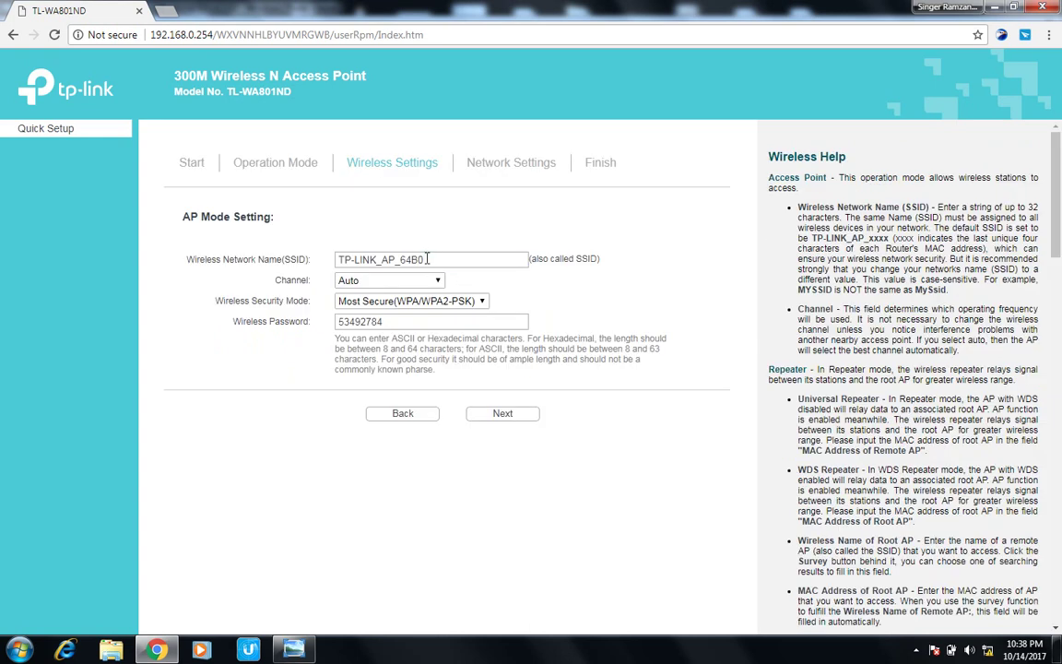
left_click_drag(428, 259, 335, 263)
type("K")
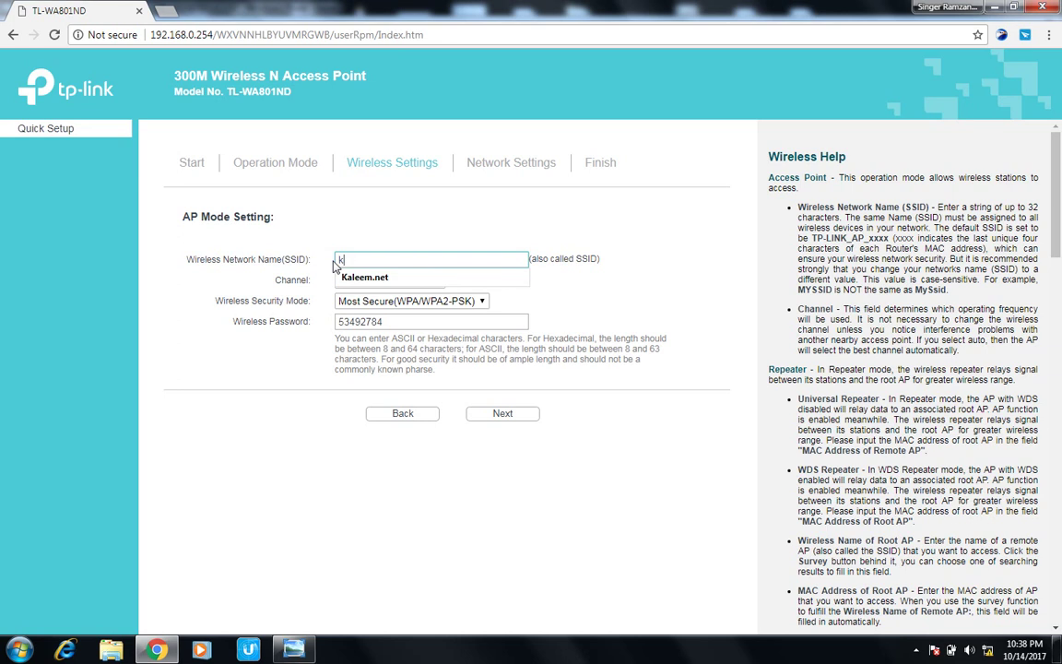
left_click(343, 281)
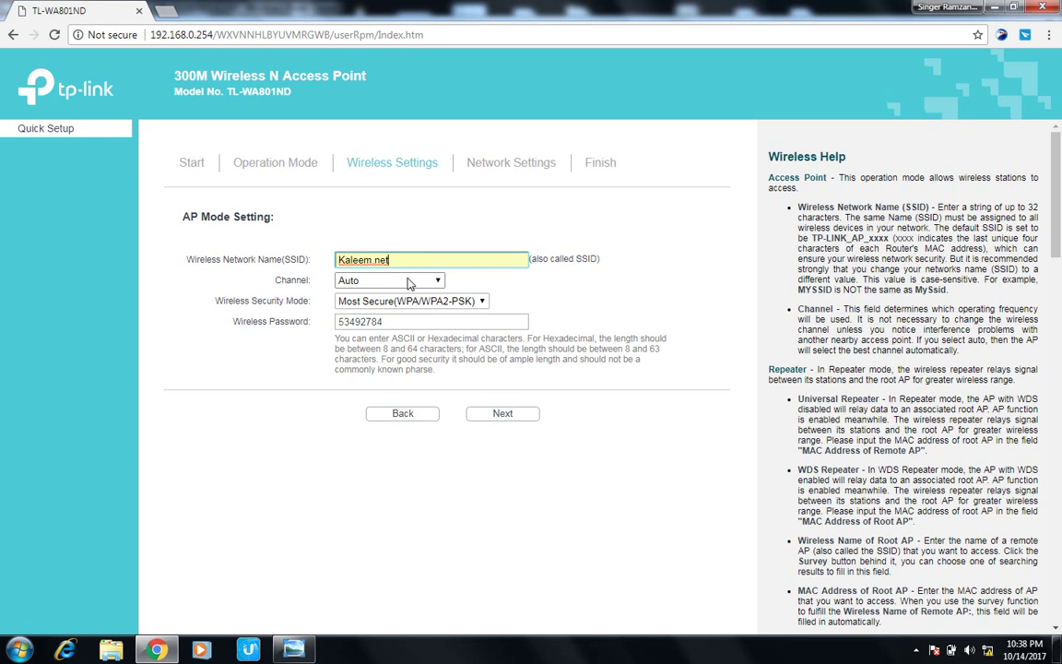
left_click(482, 301)
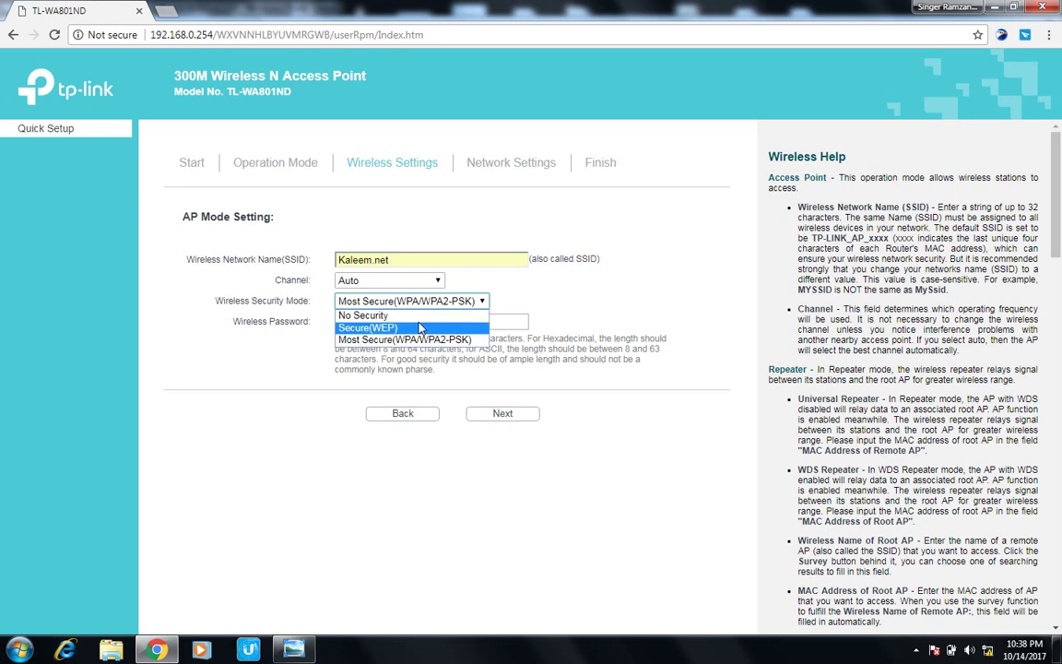
left_click(406, 339)
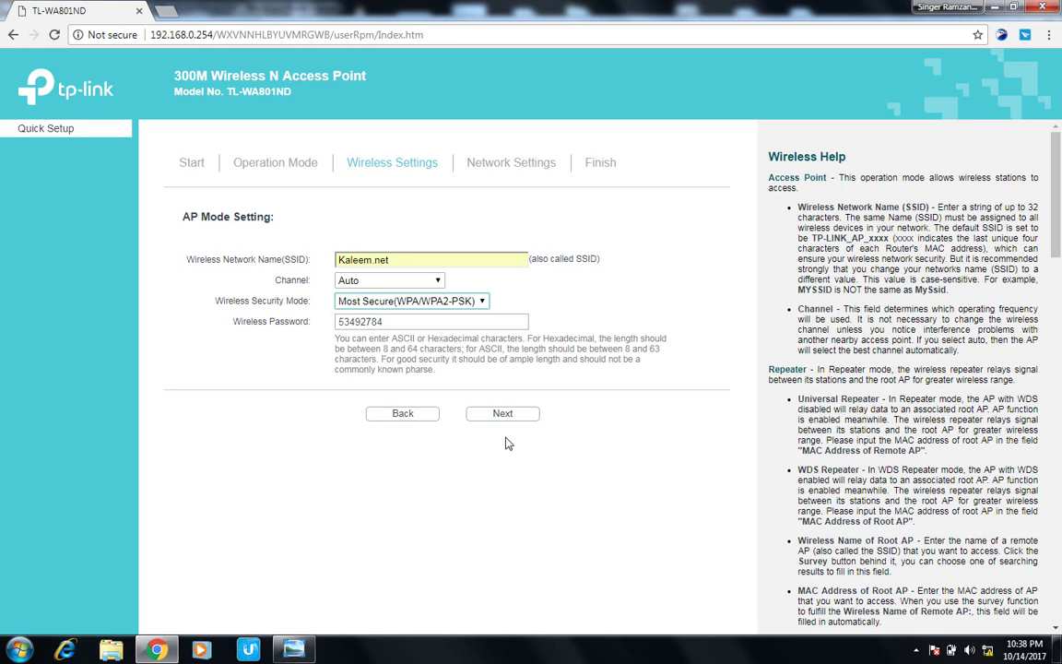
Advance to the Access Point Finish summary, then go back to Wireless Settings.
left_click(502, 415)
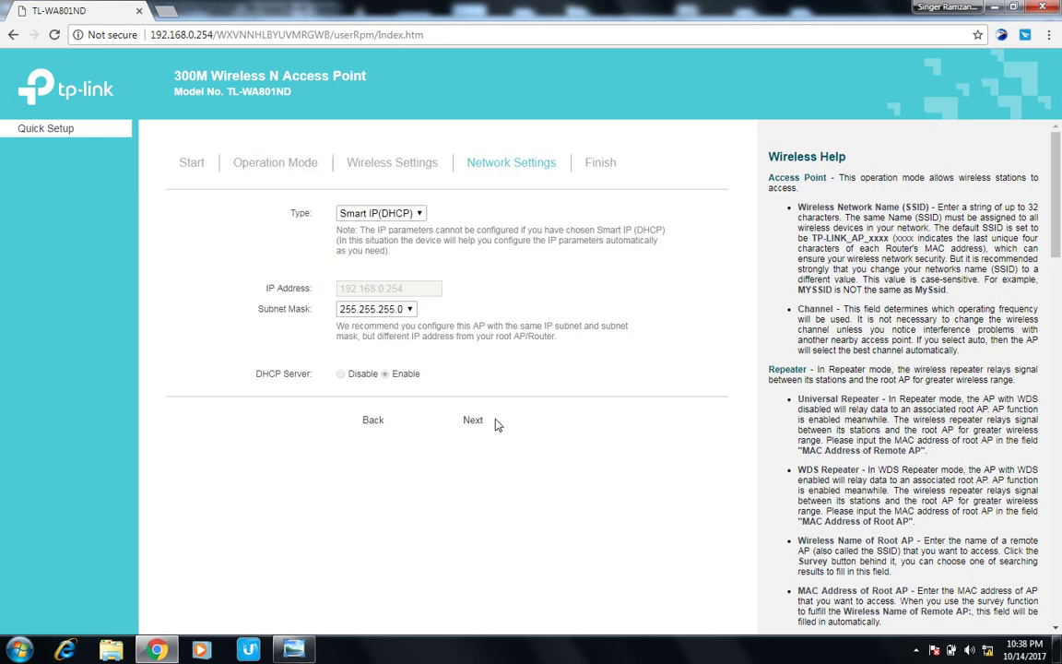
left_click(494, 422)
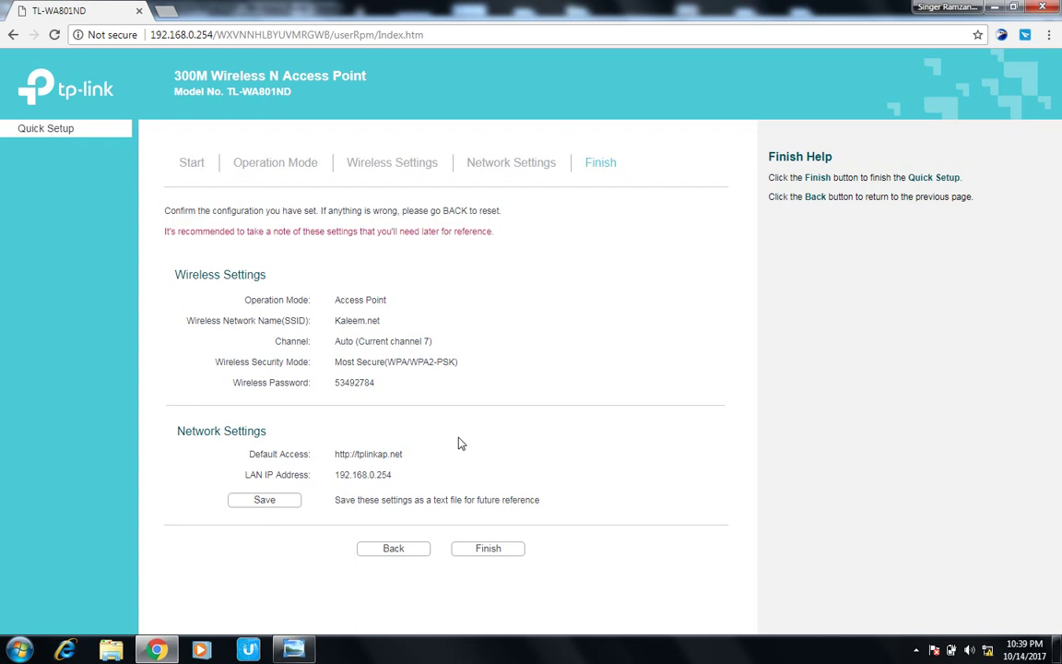
left_click(389, 552)
left_click(367, 420)
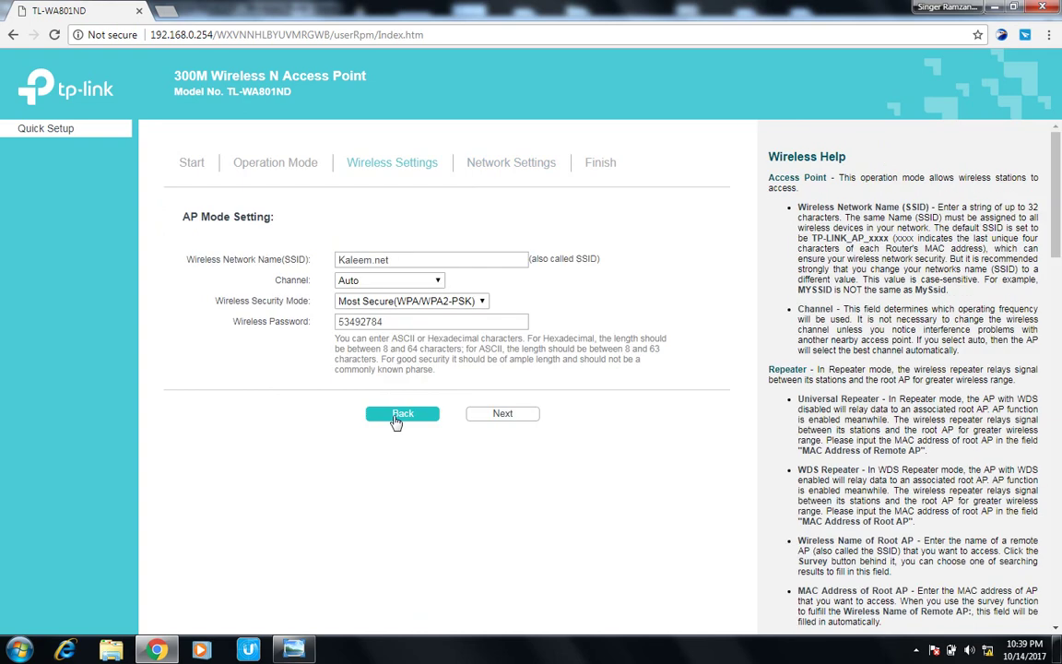
Go back to Operation Mode, choose Repeater (Range Extender), and continue to its settings.
left_click(397, 416)
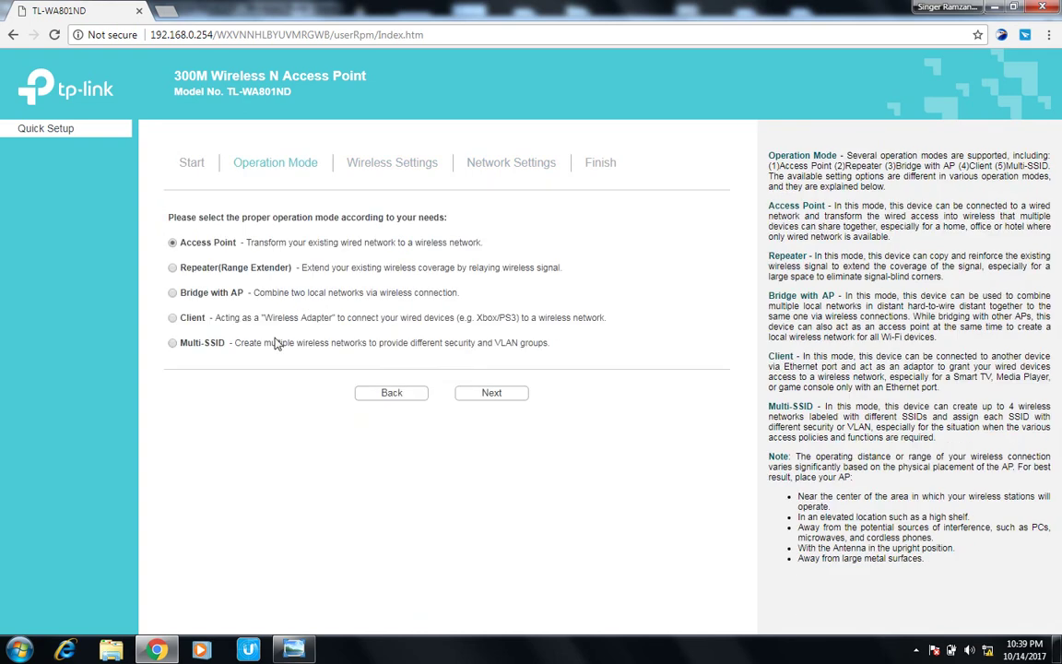
left_click(172, 269)
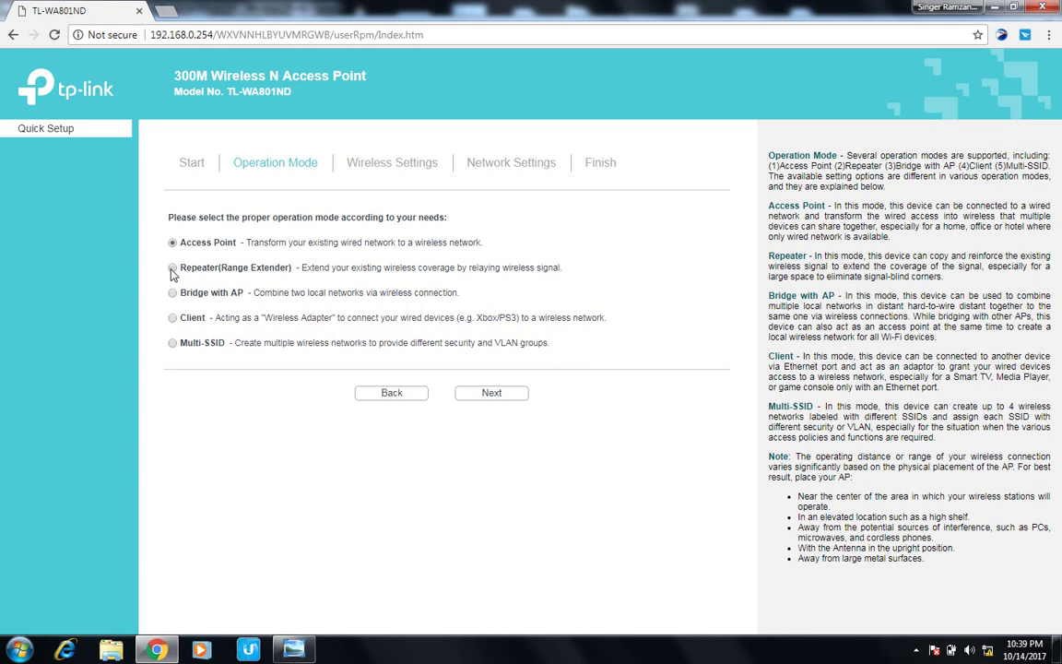
left_click(491, 396)
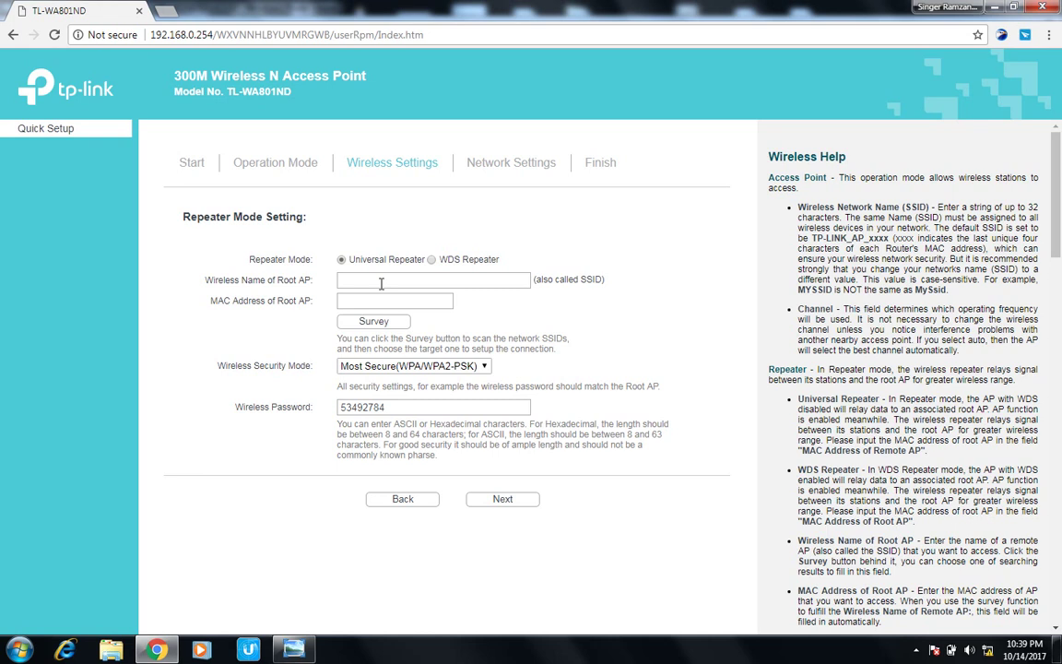
Survey nearby networks and connect to Kaleem.net Home as the root AP.
left_click(381, 283)
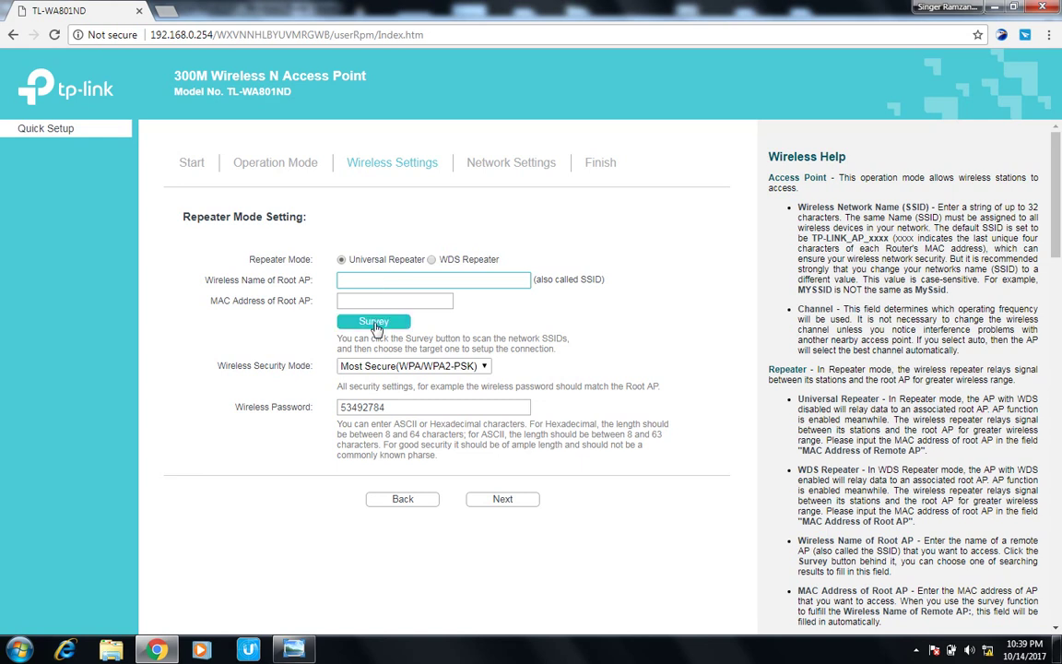
left_click(374, 326)
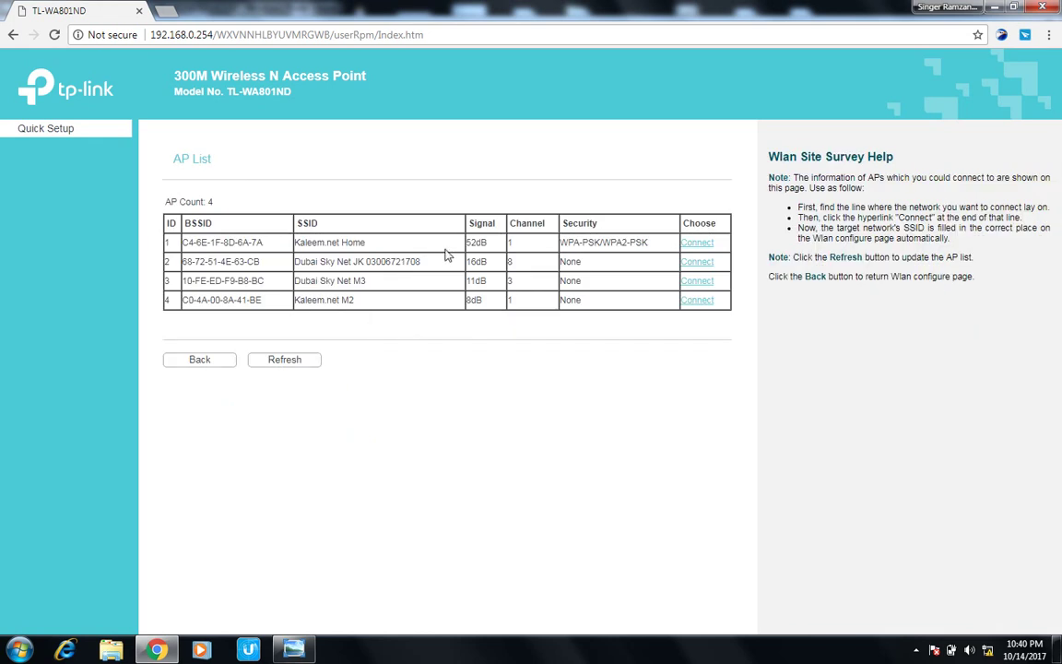
left_click(698, 249)
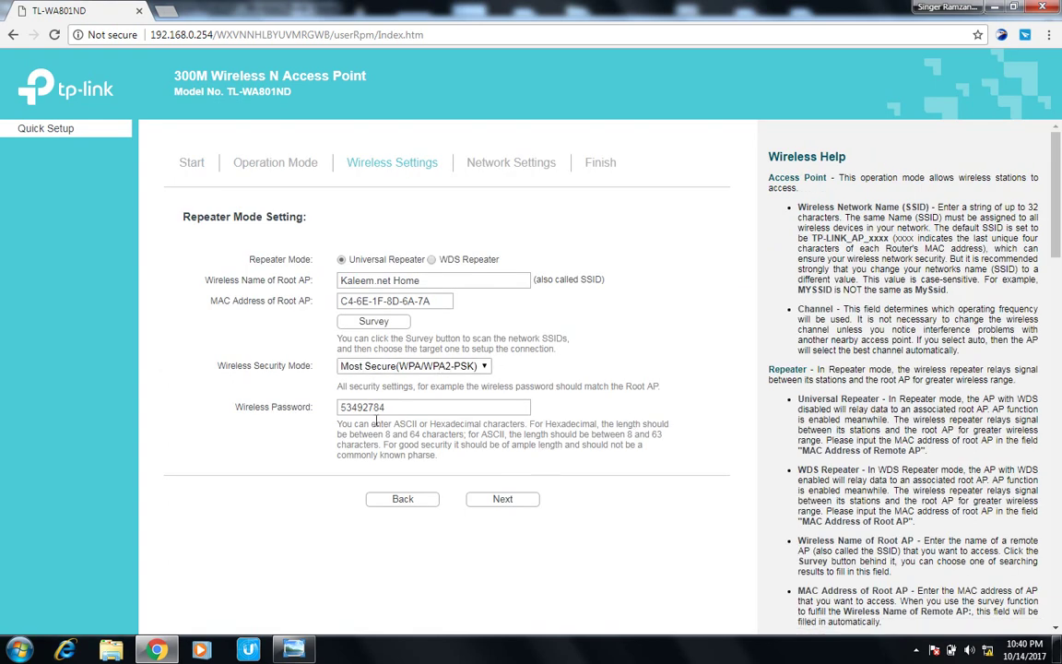
Advance to the Universal Repeater summary, highlight its SSID, then return to Network Settings.
left_click(530, 500)
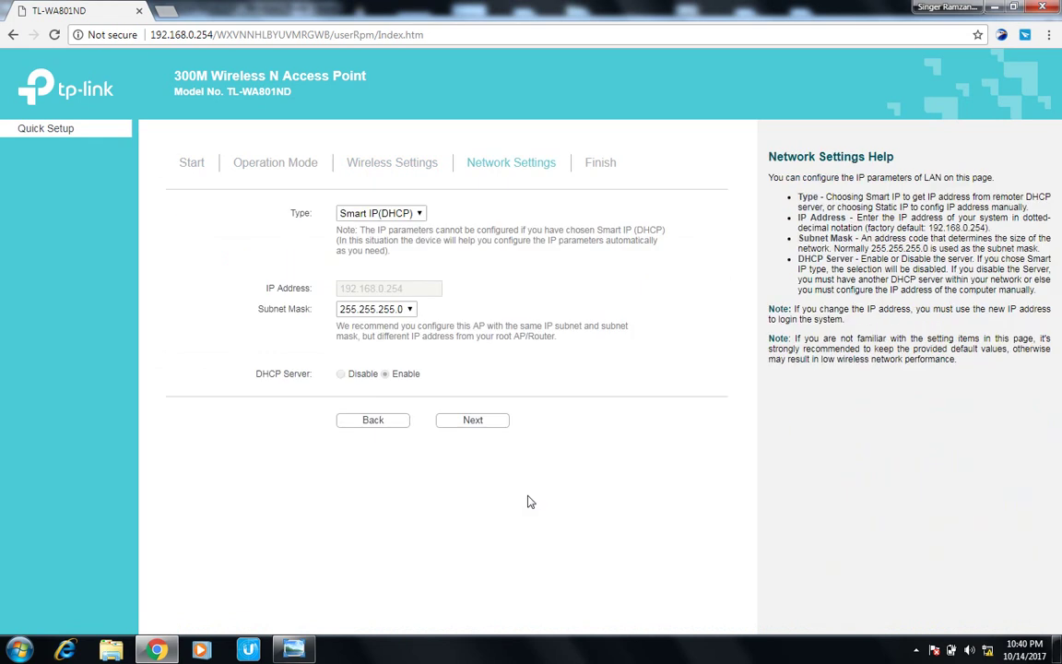
left_click(473, 424)
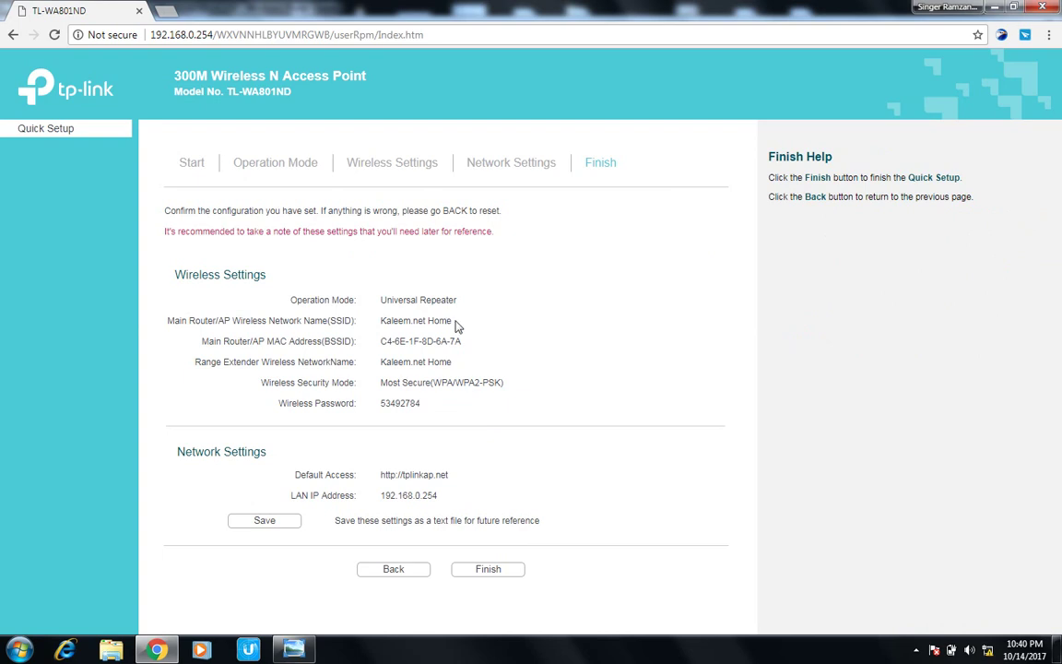
left_click_drag(455, 325, 378, 329)
left_click(391, 570)
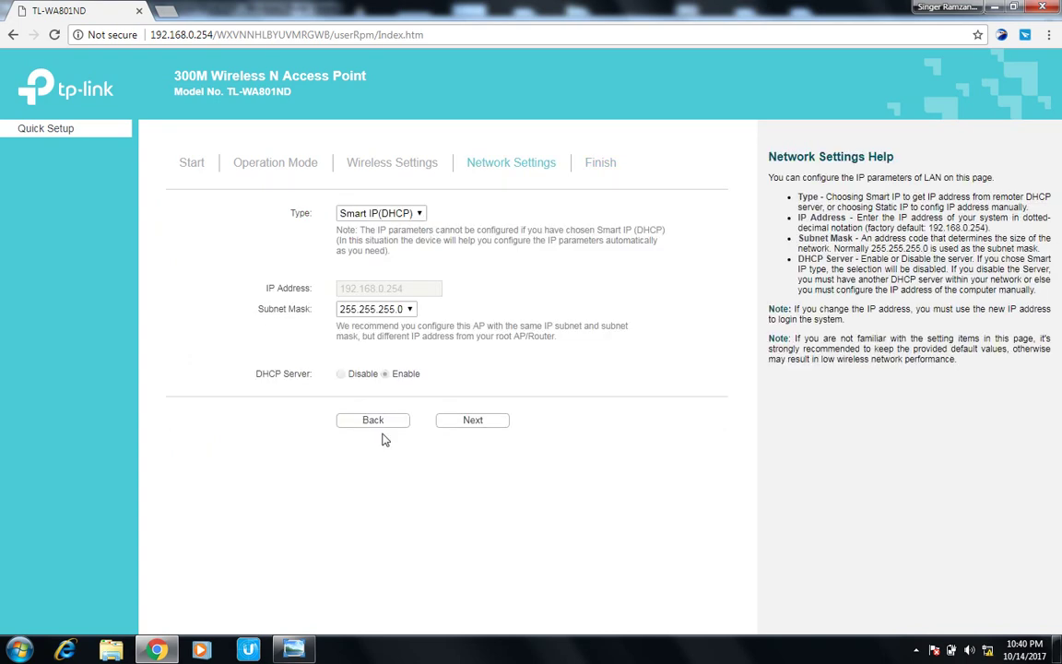
Step back twice to Operation Mode and select Client mode.
left_click(382, 429)
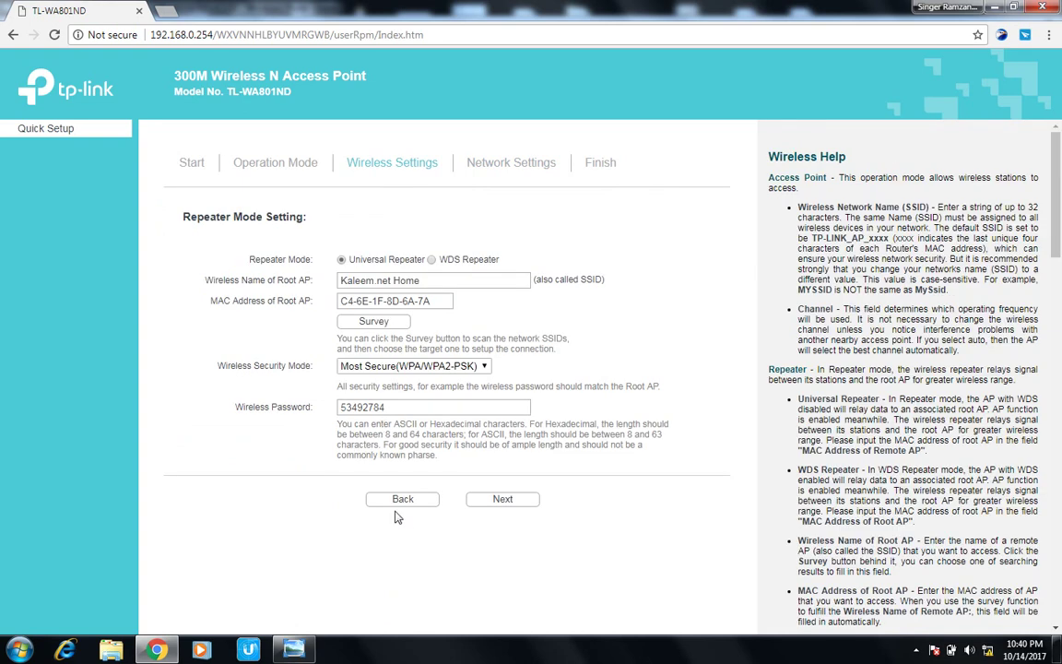
left_click(395, 505)
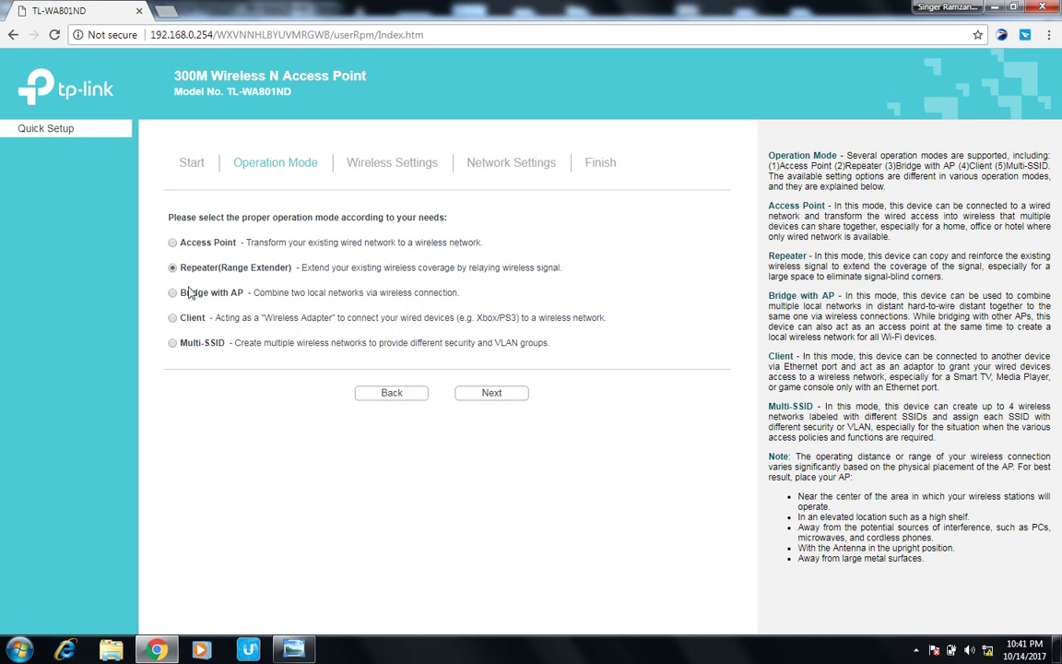
left_click(172, 318)
Survey nearby networks and pick Kaleem.net Home as root AP, keeping WPA/WPA2-PSK security.
left_click(493, 394)
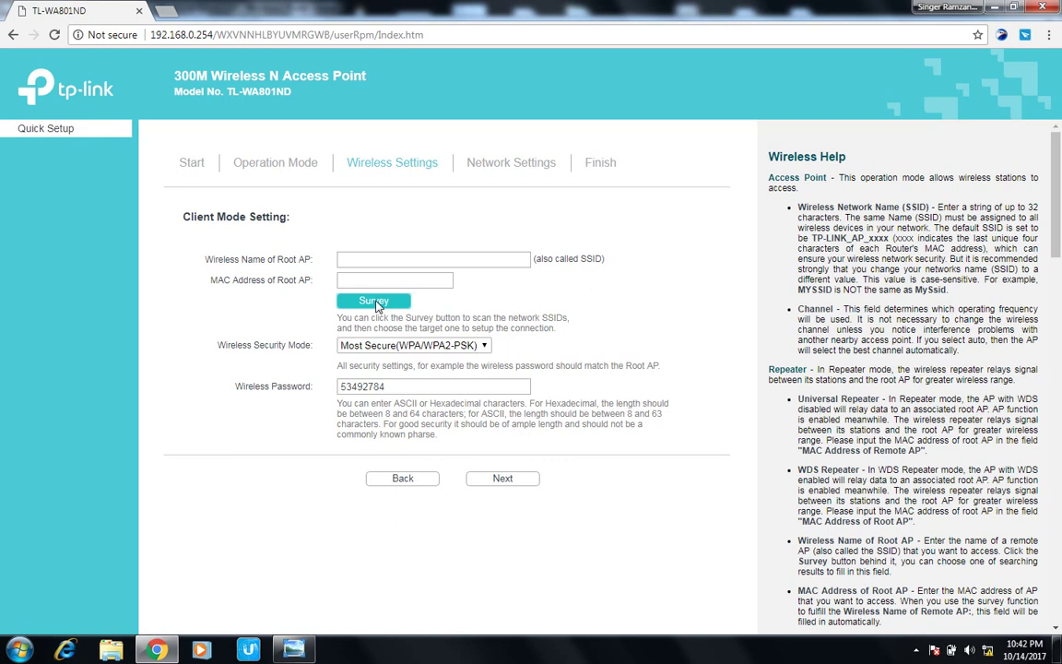
left_click(374, 302)
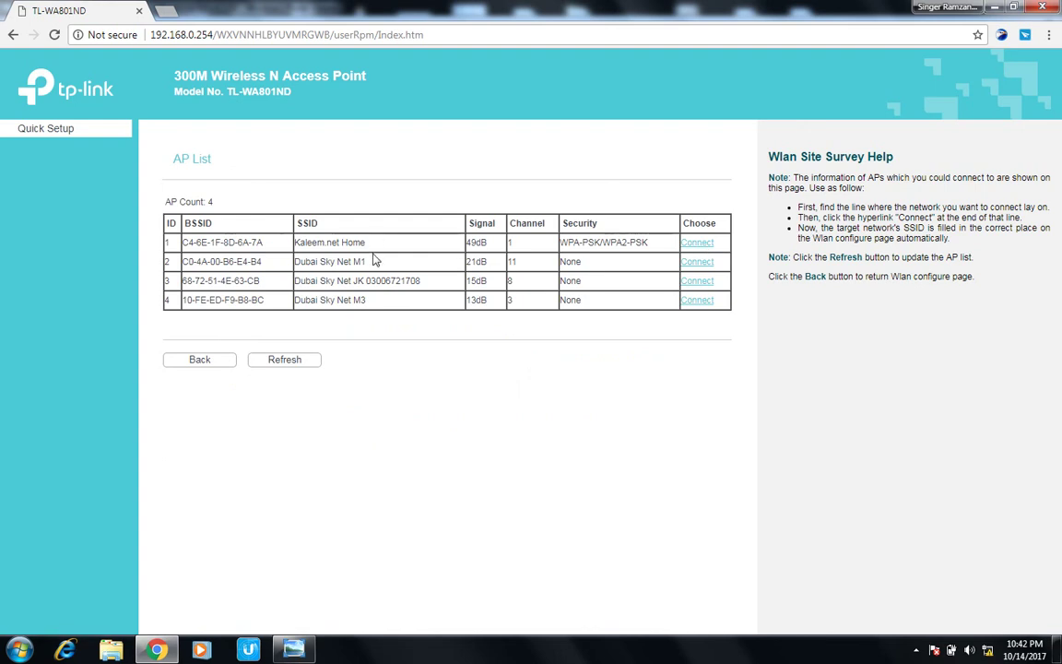
left_click(698, 243)
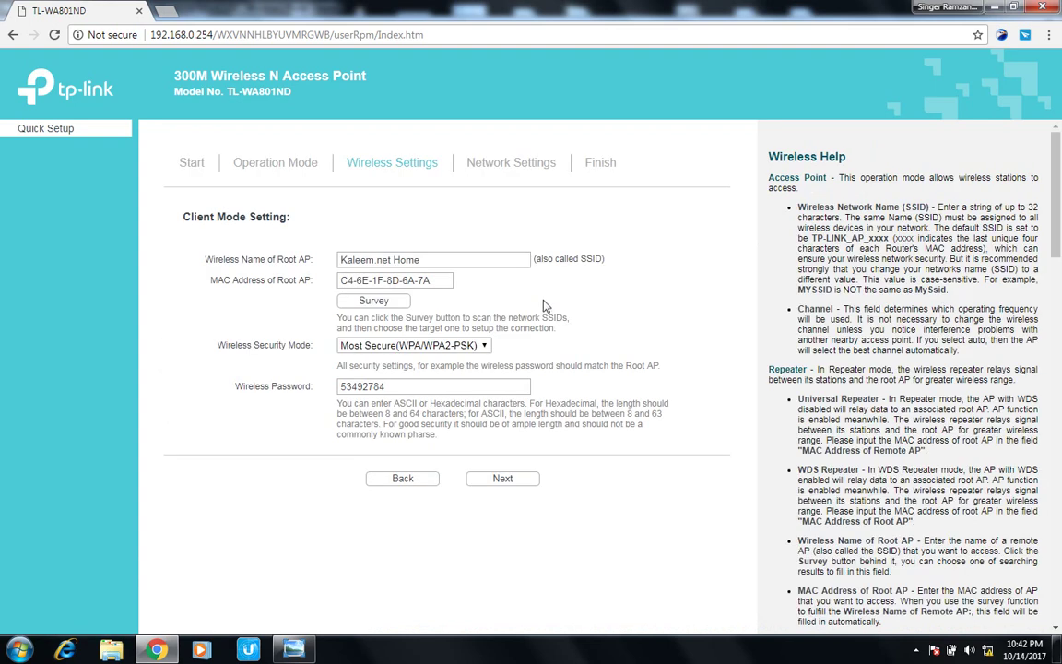
left_click(475, 349)
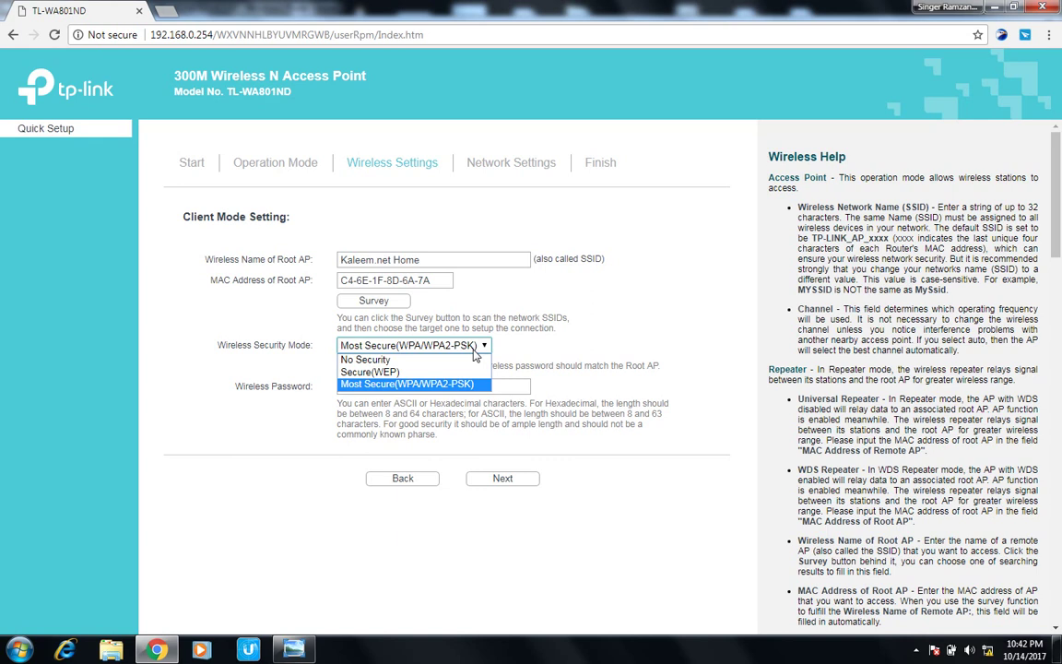
left_click(472, 349)
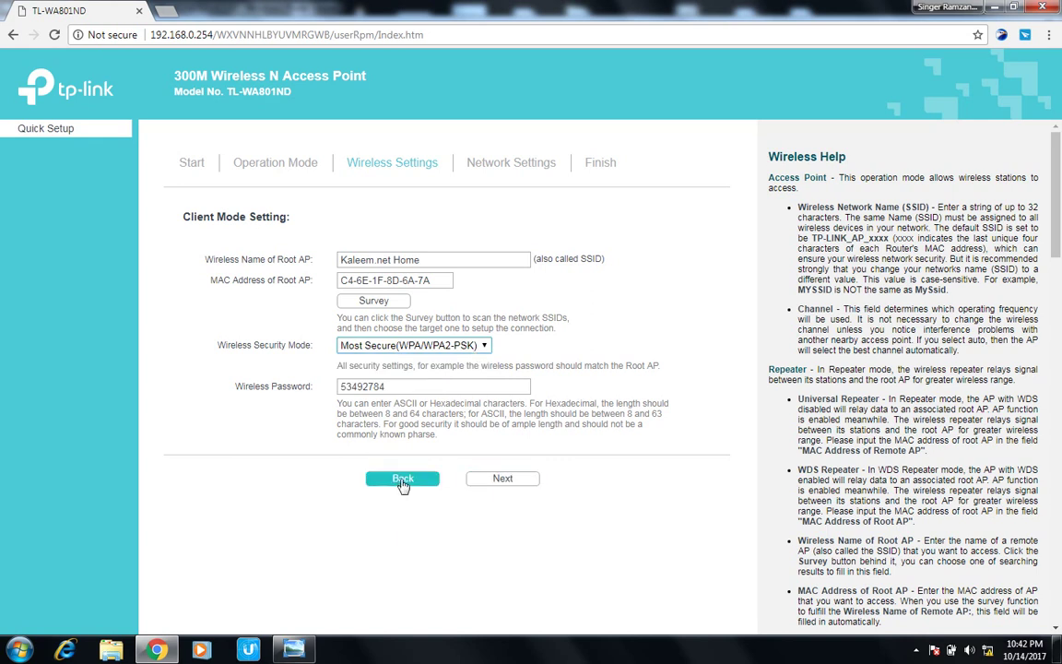
Go back to Operation Mode, continue with Client selected, and run a fresh AP survey.
left_click(402, 480)
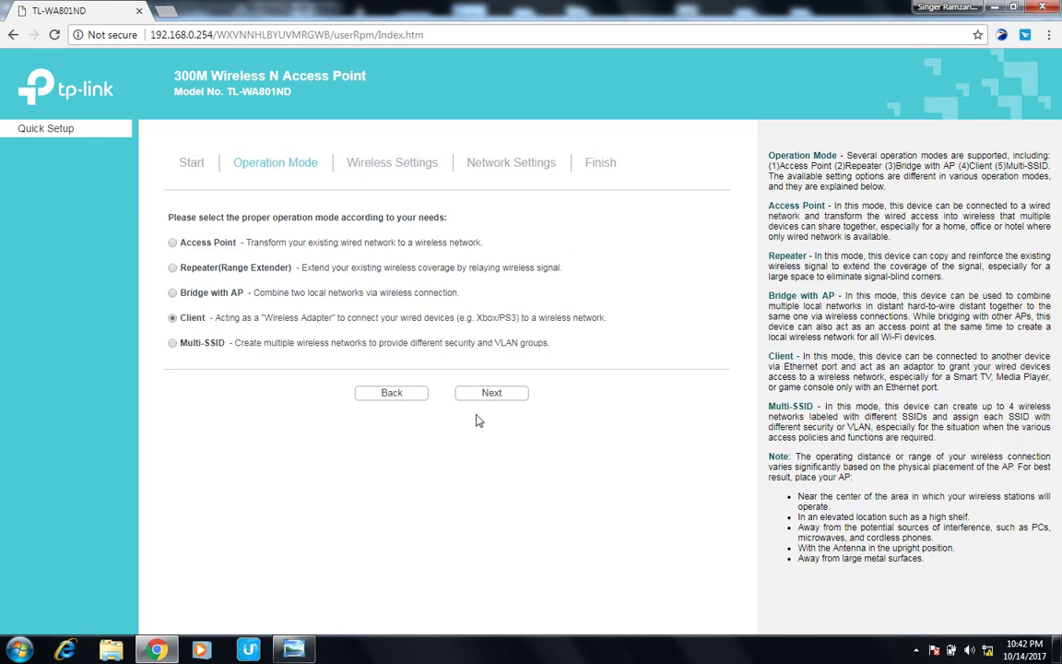
left_click(493, 393)
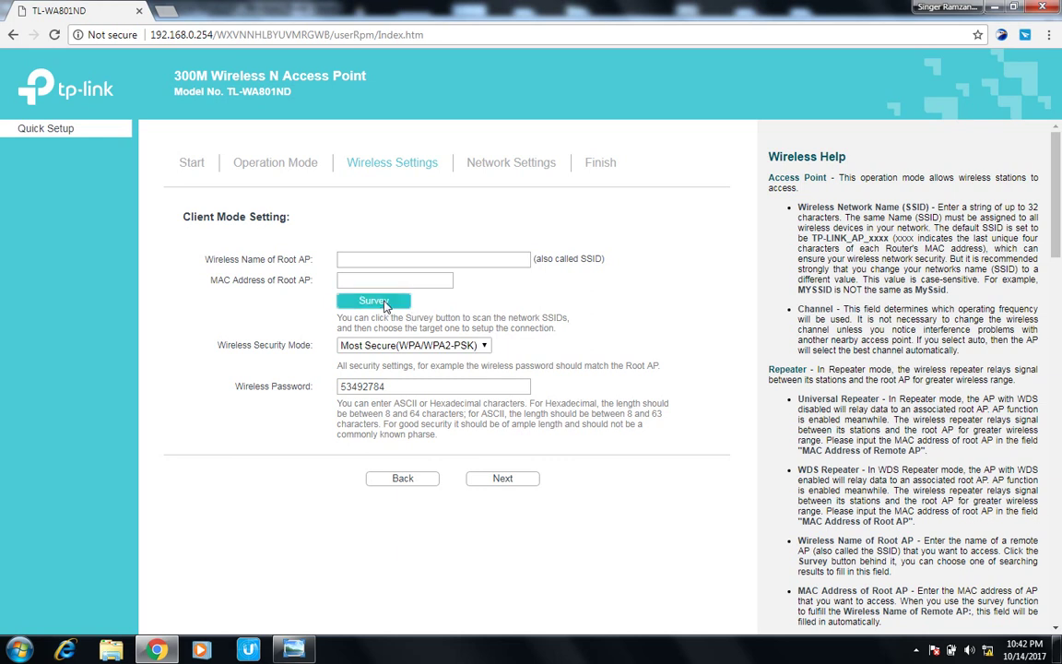
left_click(385, 304)
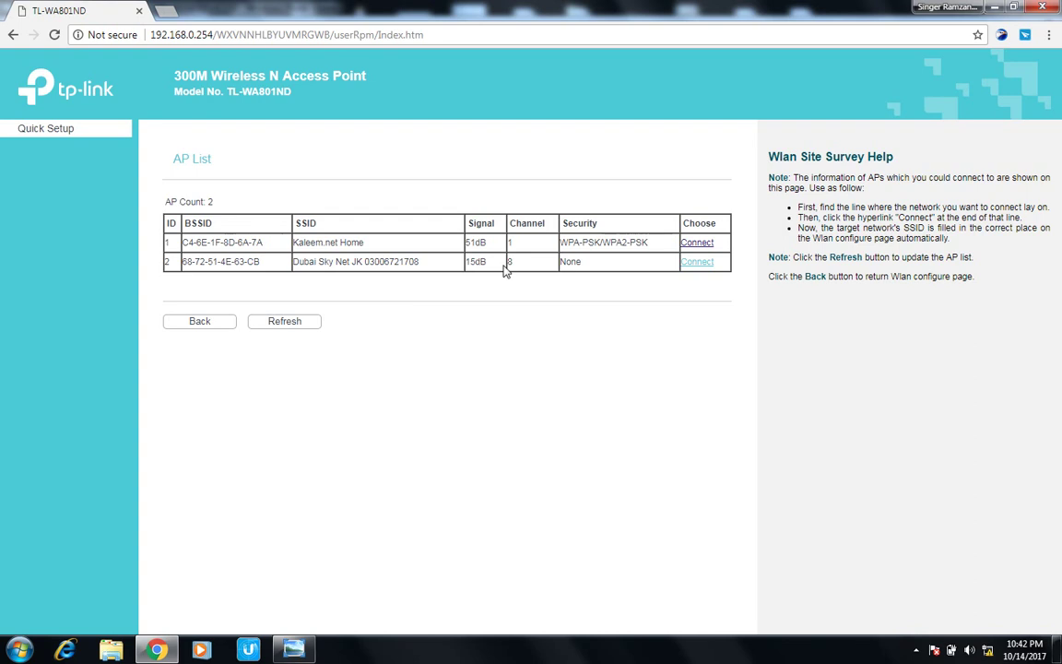
Refresh the AP list twice and connect to Dubai Sky Net M1 as the root AP.
left_click(293, 322)
left_click(293, 322)
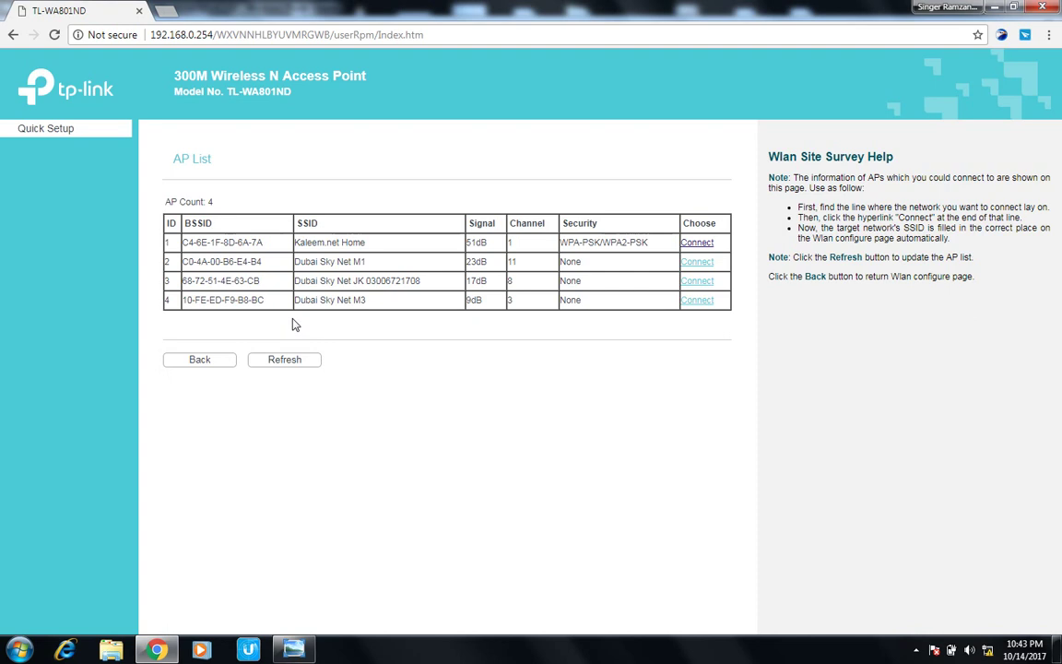
left_click(691, 264)
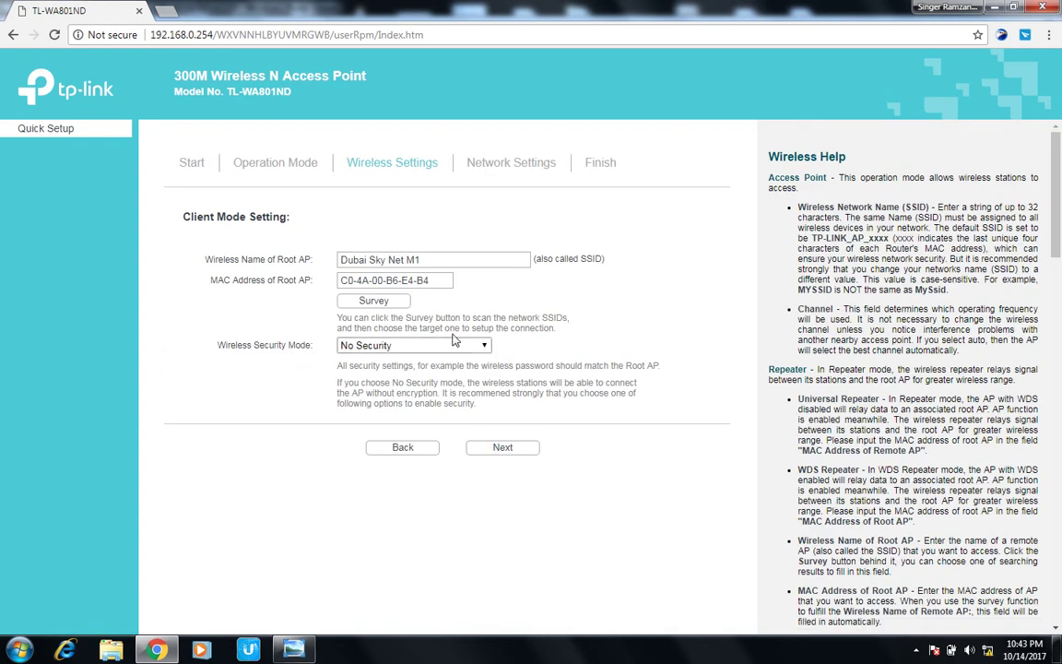
Step through to the summary, finish Client mode setup on Dubai Sky Net M1, and open a new tab.
left_click(500, 450)
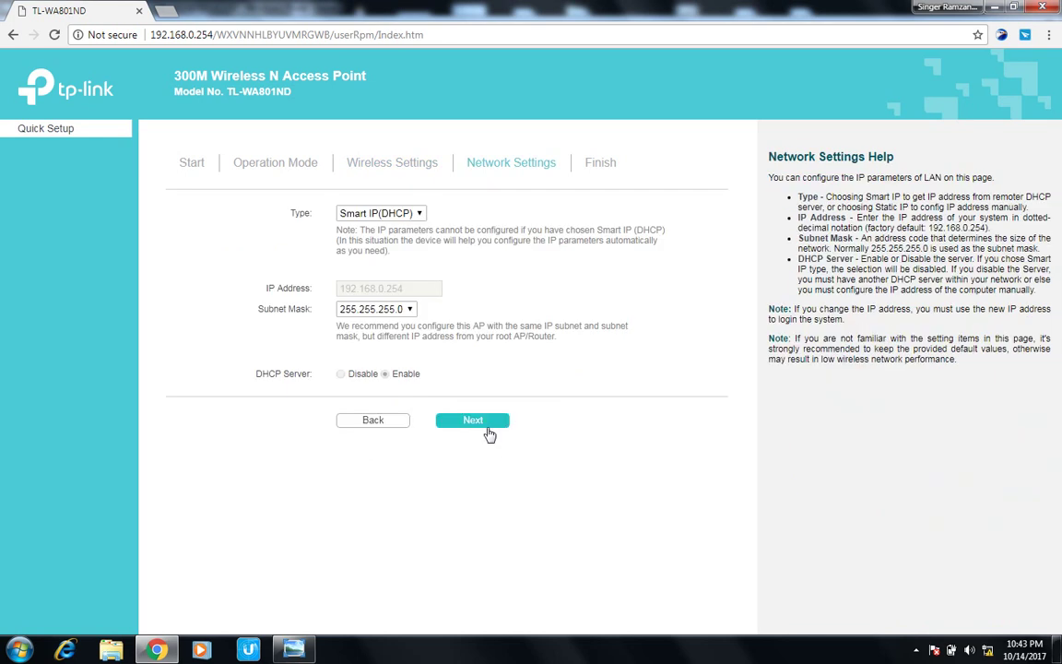
left_click(487, 426)
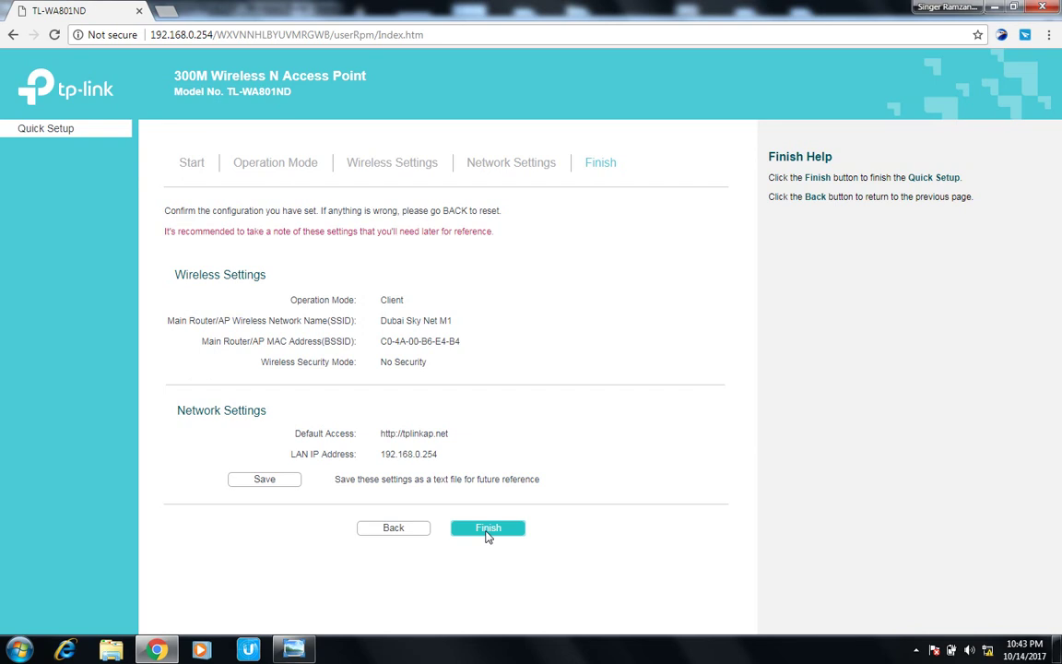
left_click(488, 531)
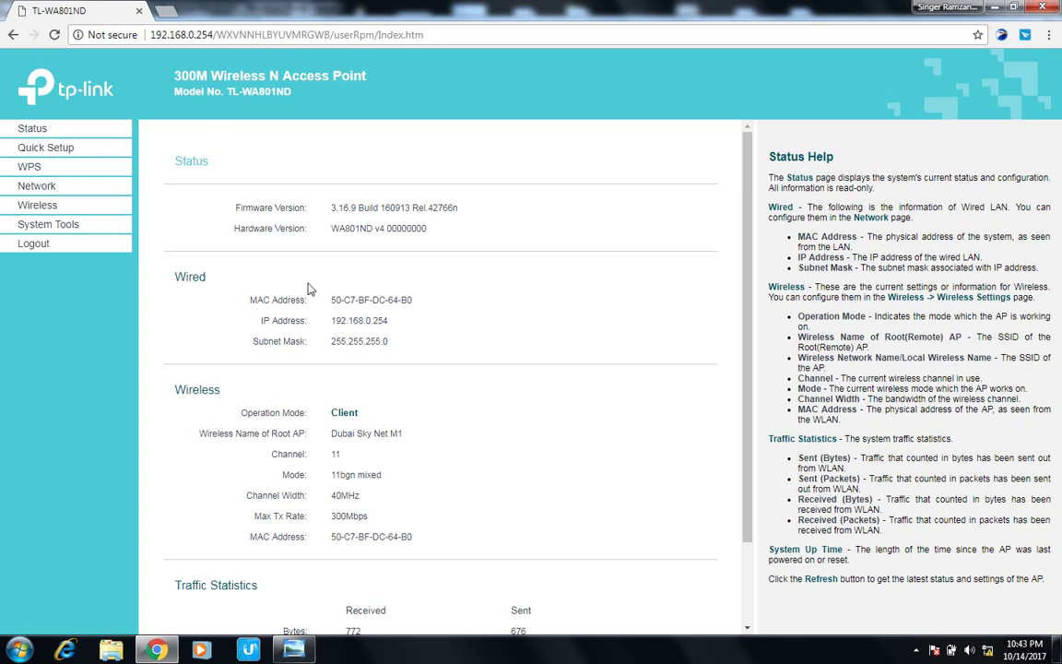
left_click(163, 13)
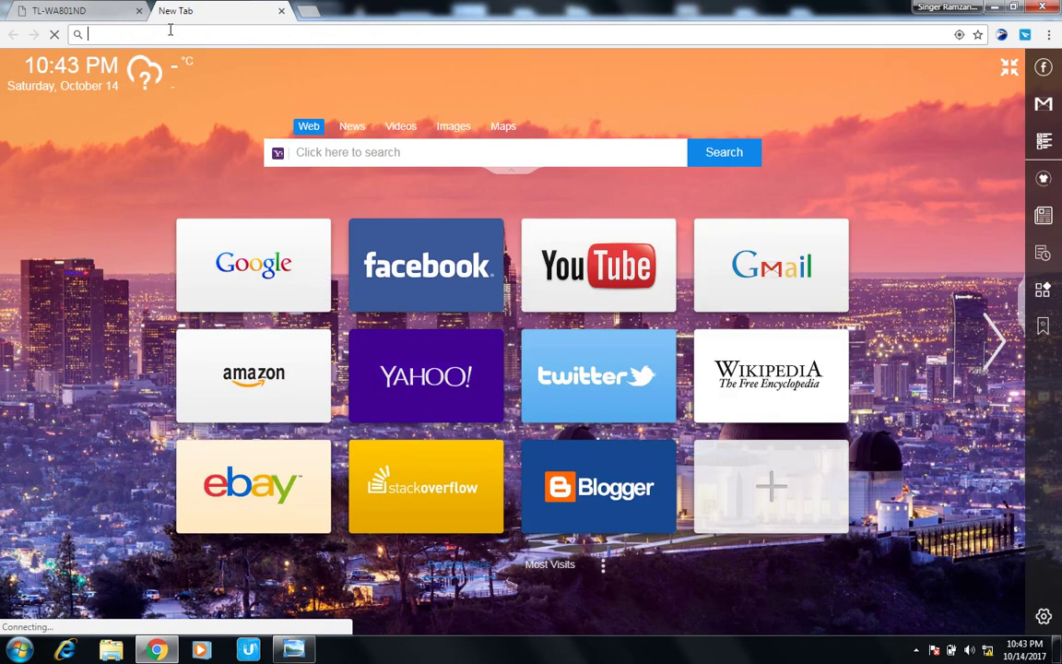
Enter kaleem.net, flip between tabs while it loads, then reload until the hotspot login page appears.
type("kaleem.net")
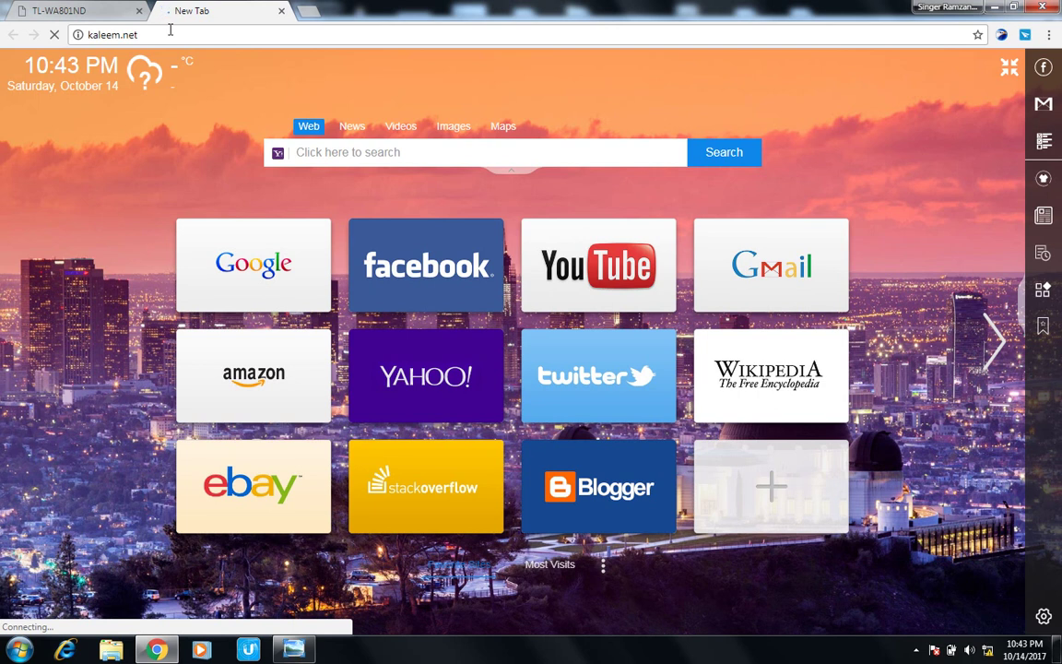
left_click(79, 9)
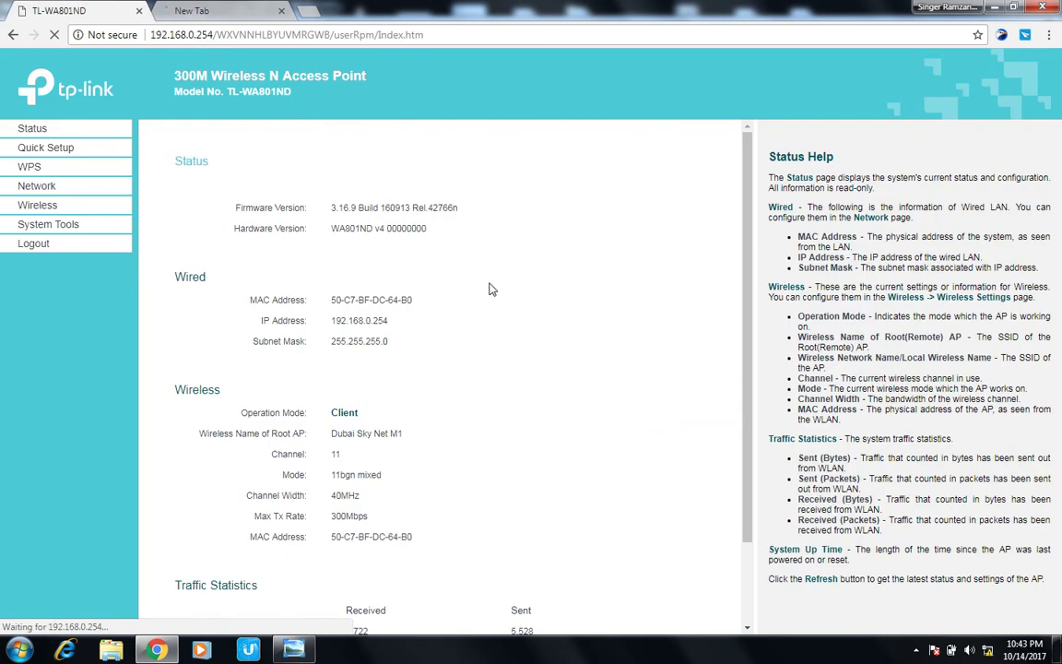
left_click_drag(751, 235, 751, 374)
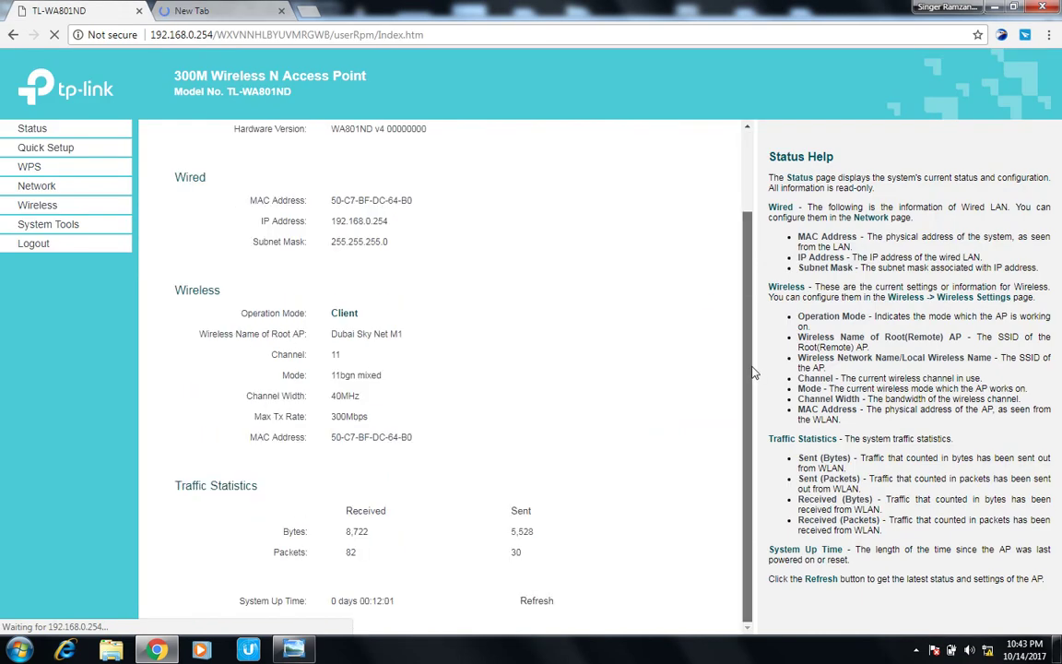
left_click(238, 9)
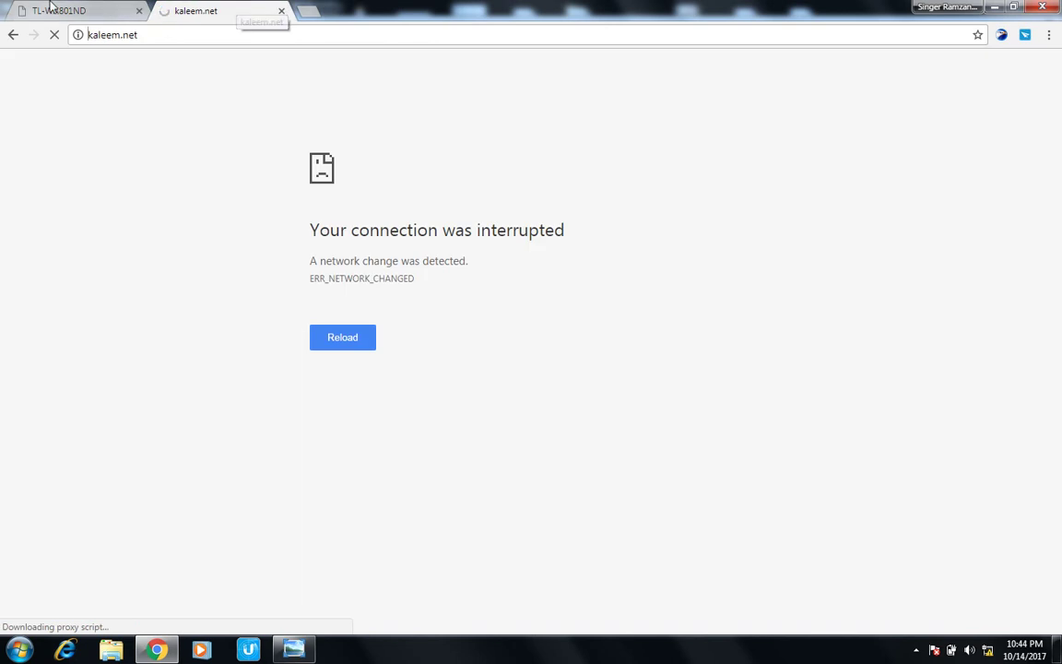
left_click(59, 7)
left_click(178, 10)
left_click(93, 10)
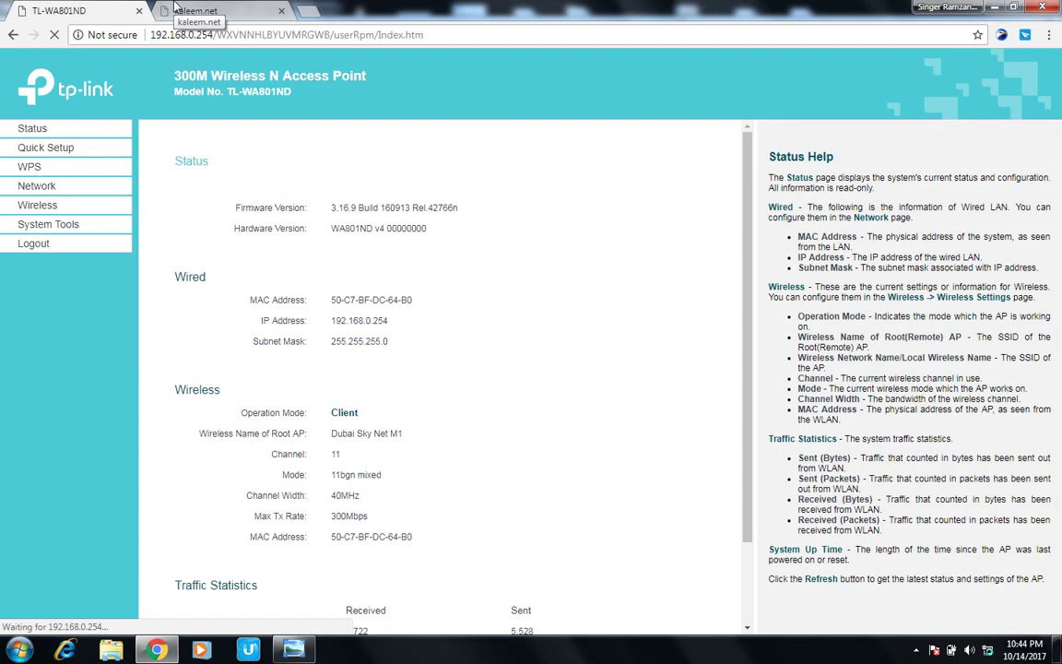
left_click(175, 7)
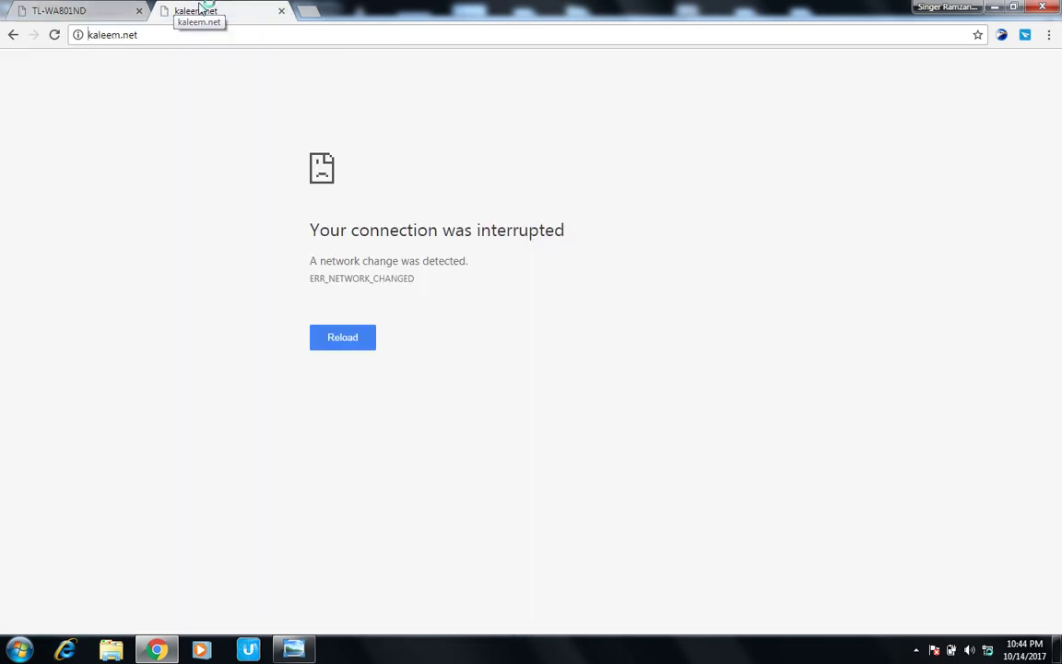
left_click(63, 11)
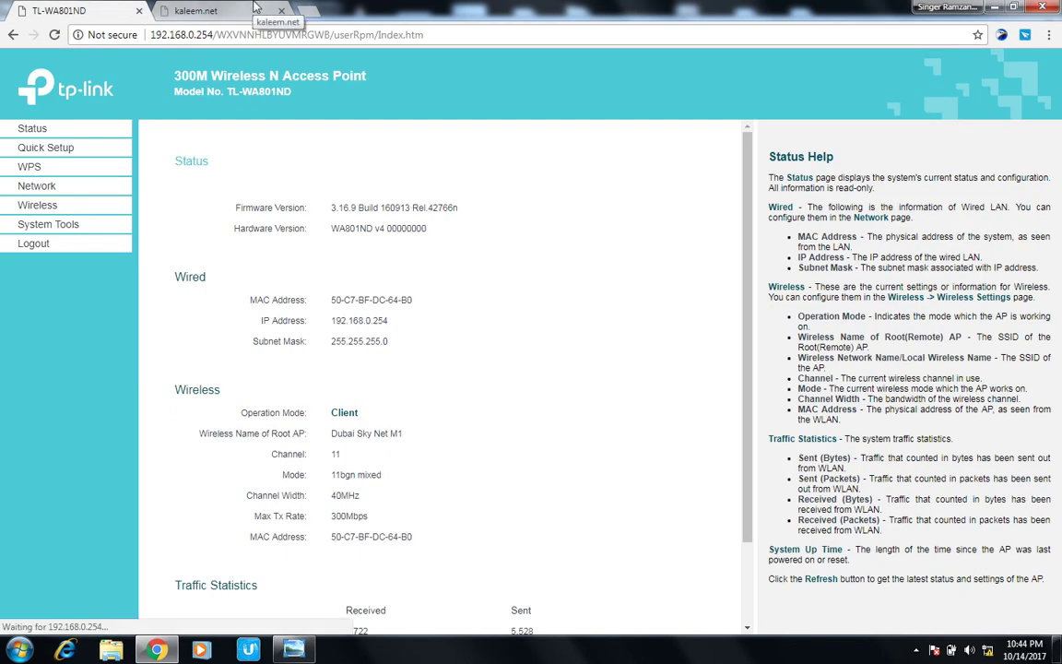
left_click(256, 7)
left_click(54, 34)
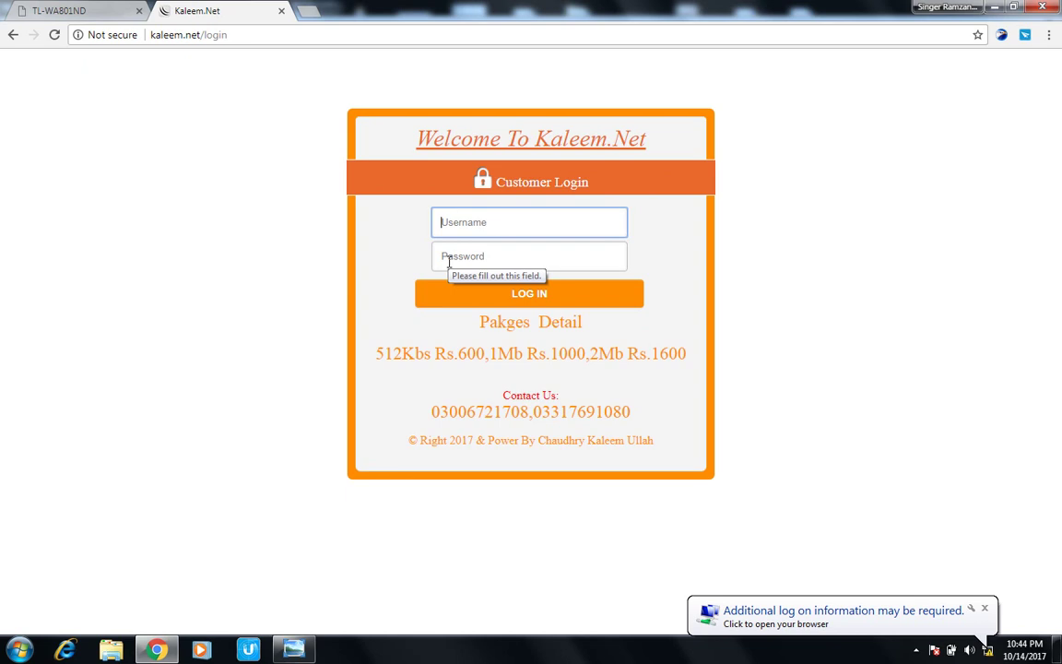
Log into the Kaleem.Net hotspot portal with the account username and password.
type("a")
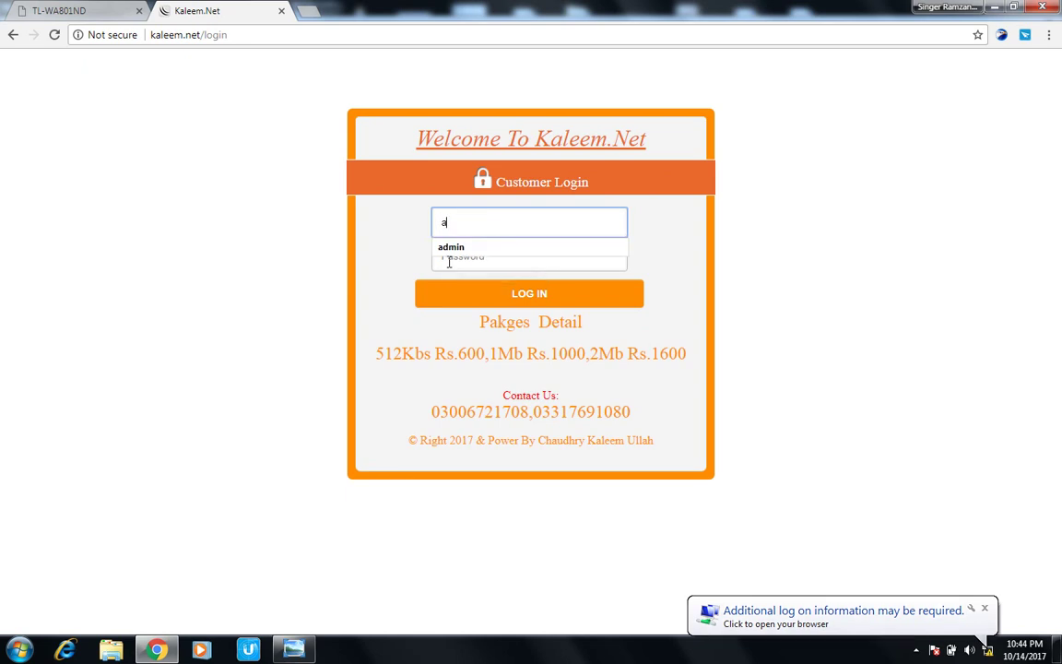
type("dmin")
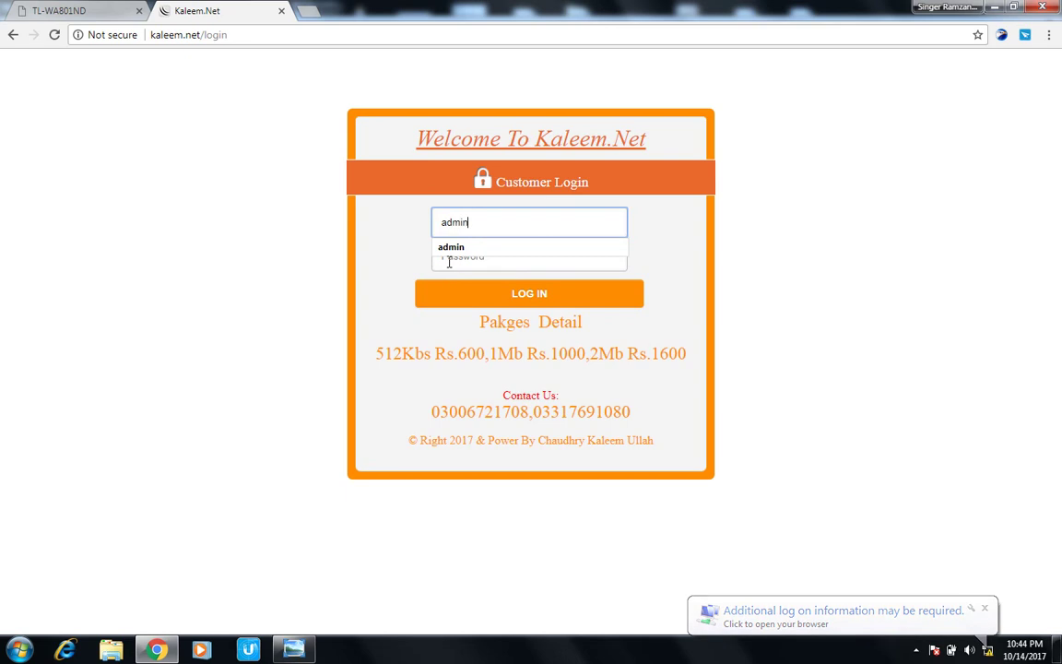
left_click(455, 265)
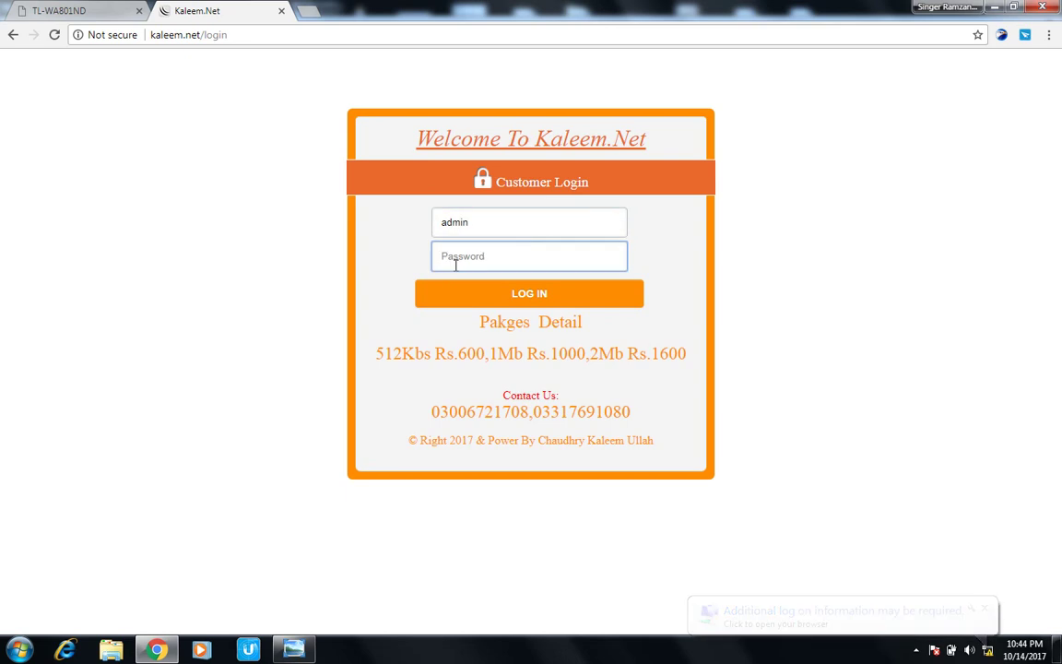
type("•••")
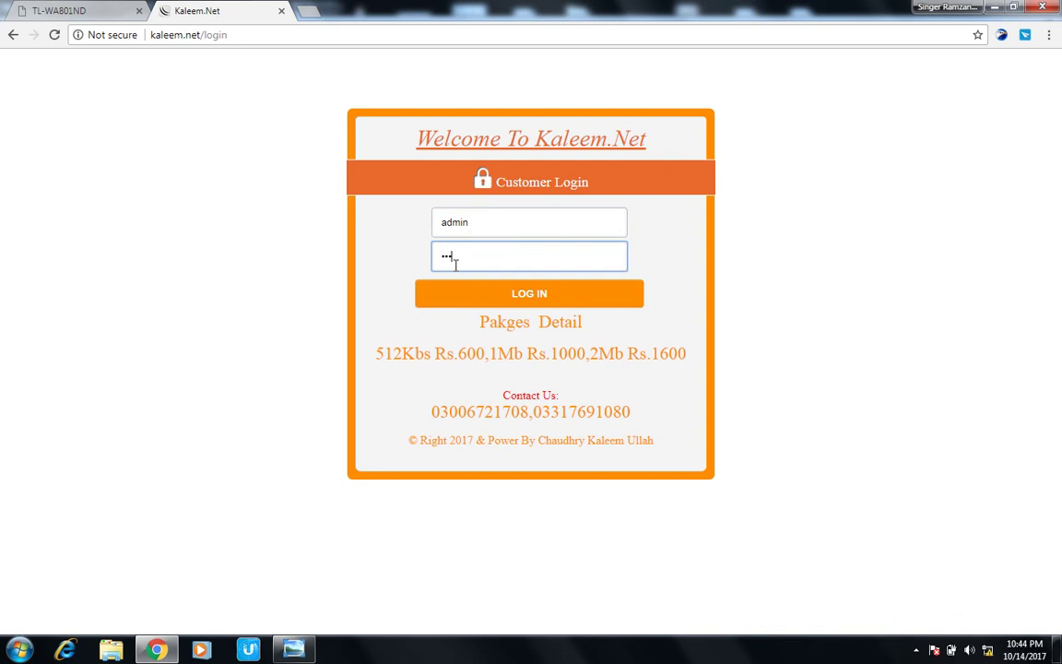
type("••")
key("Return")
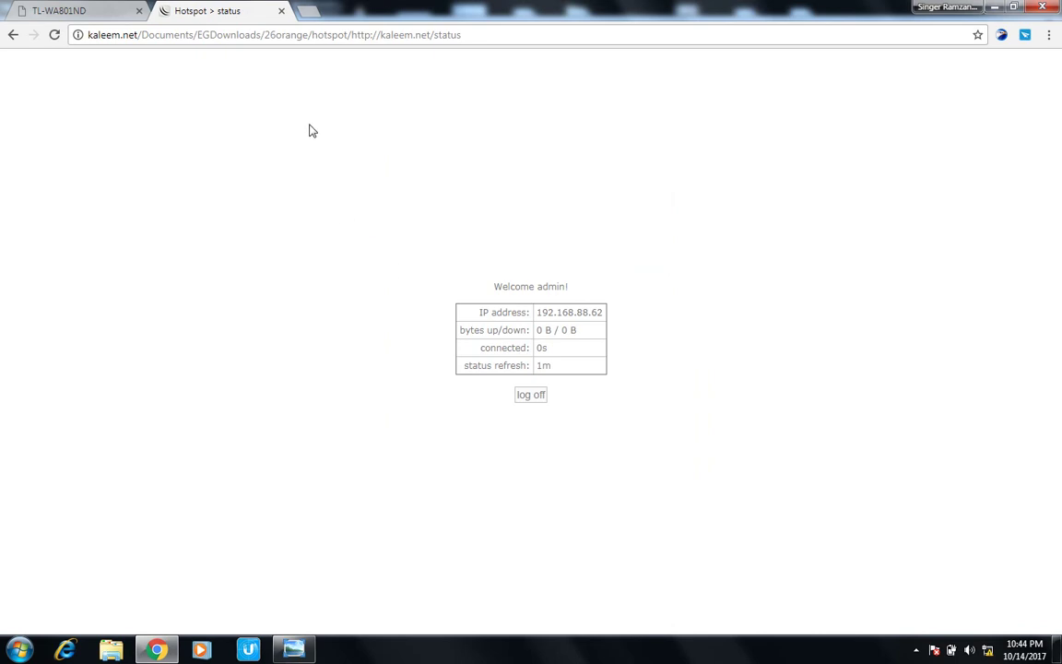
Replace the address with g and load the Google Pakistan homepage.
left_click(319, 41)
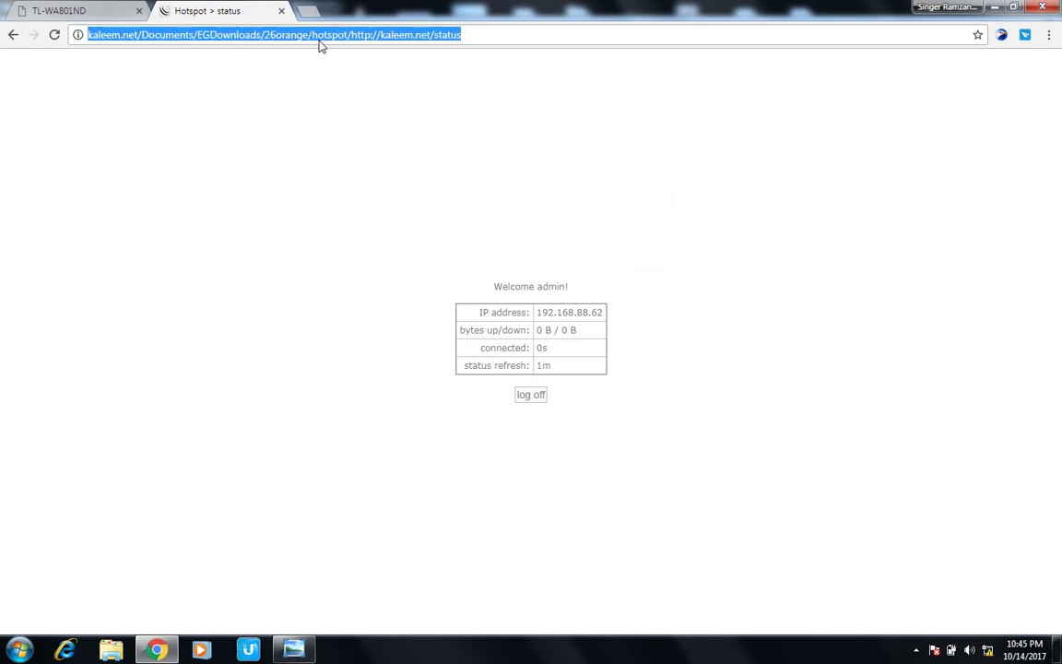
type("google.com")
key("Return")
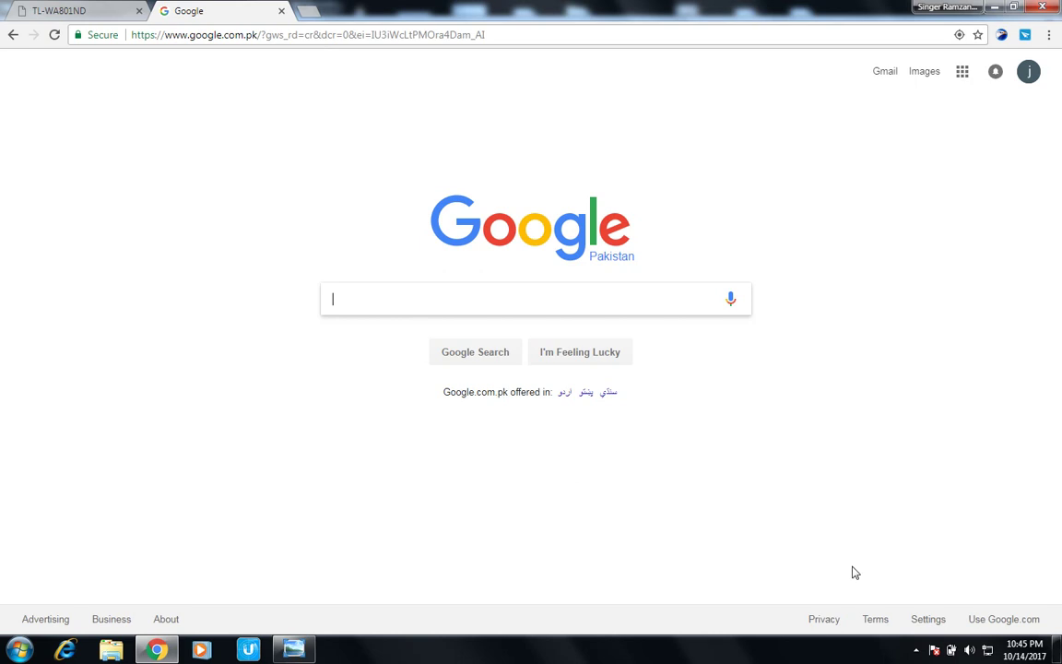
Check the connection status from the network tray icon.
left_click(988, 650)
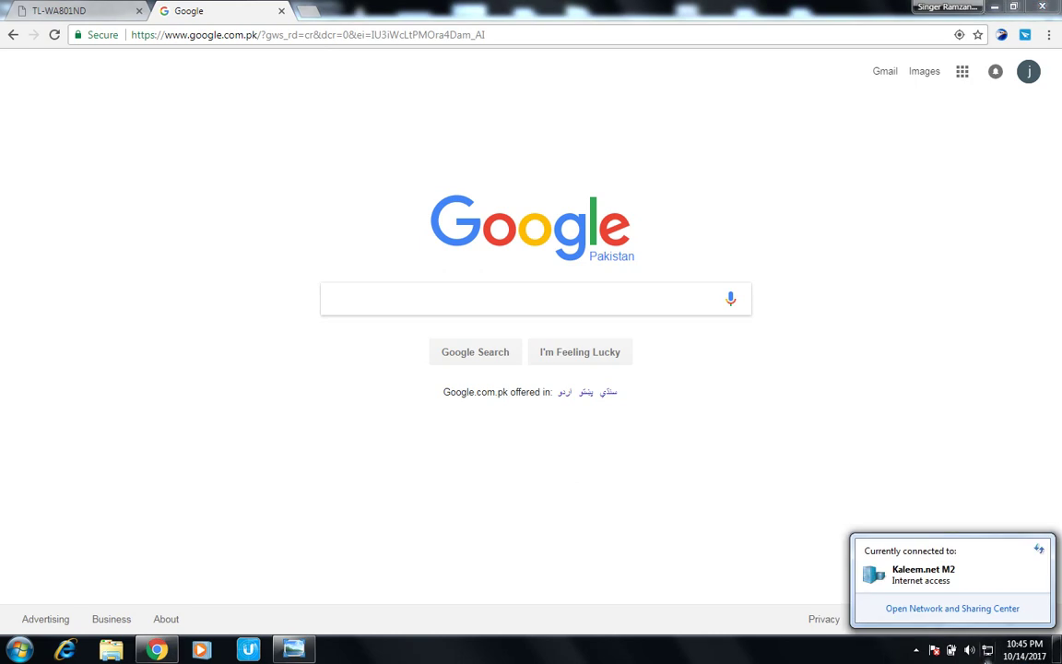
left_click(988, 650)
left_click(987, 650)
left_click(988, 650)
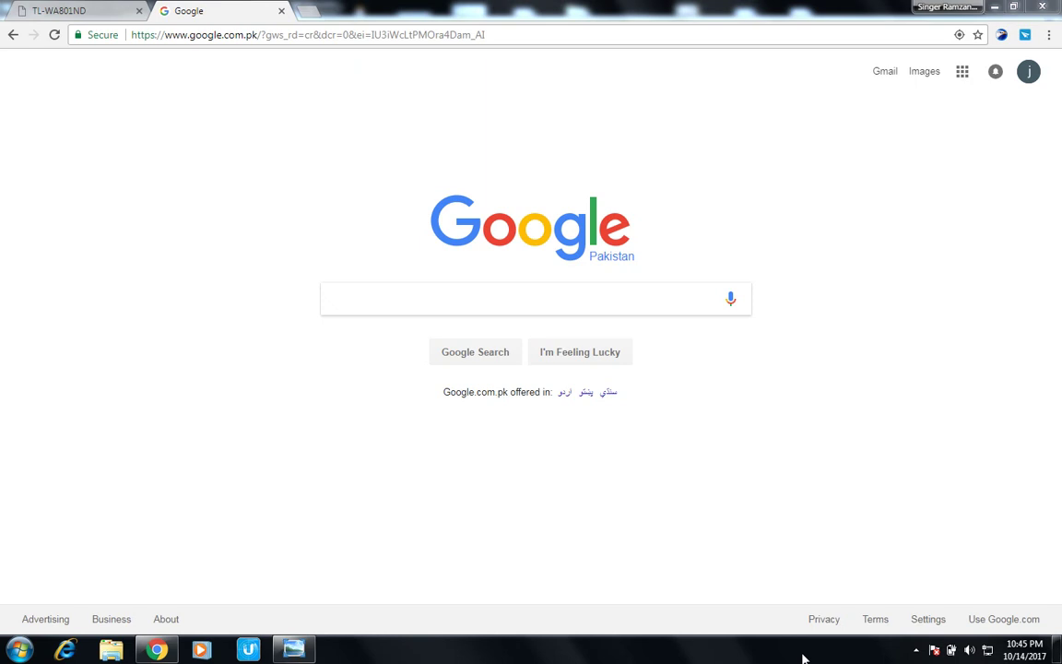
Switch back to the TL-WA801ND router admin tab.
left_click(27, 5)
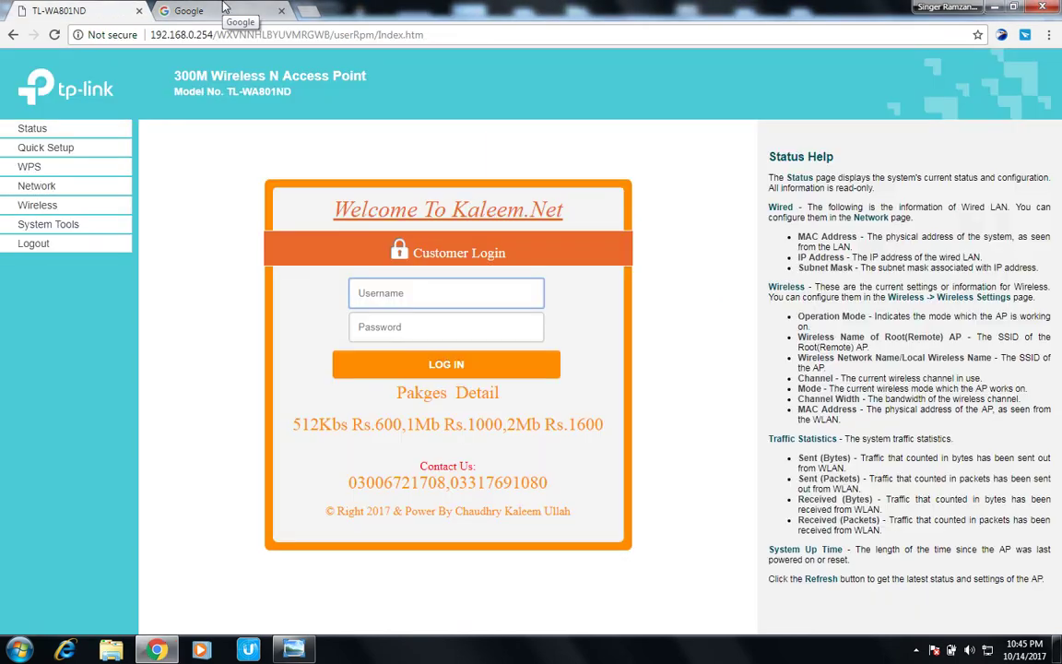